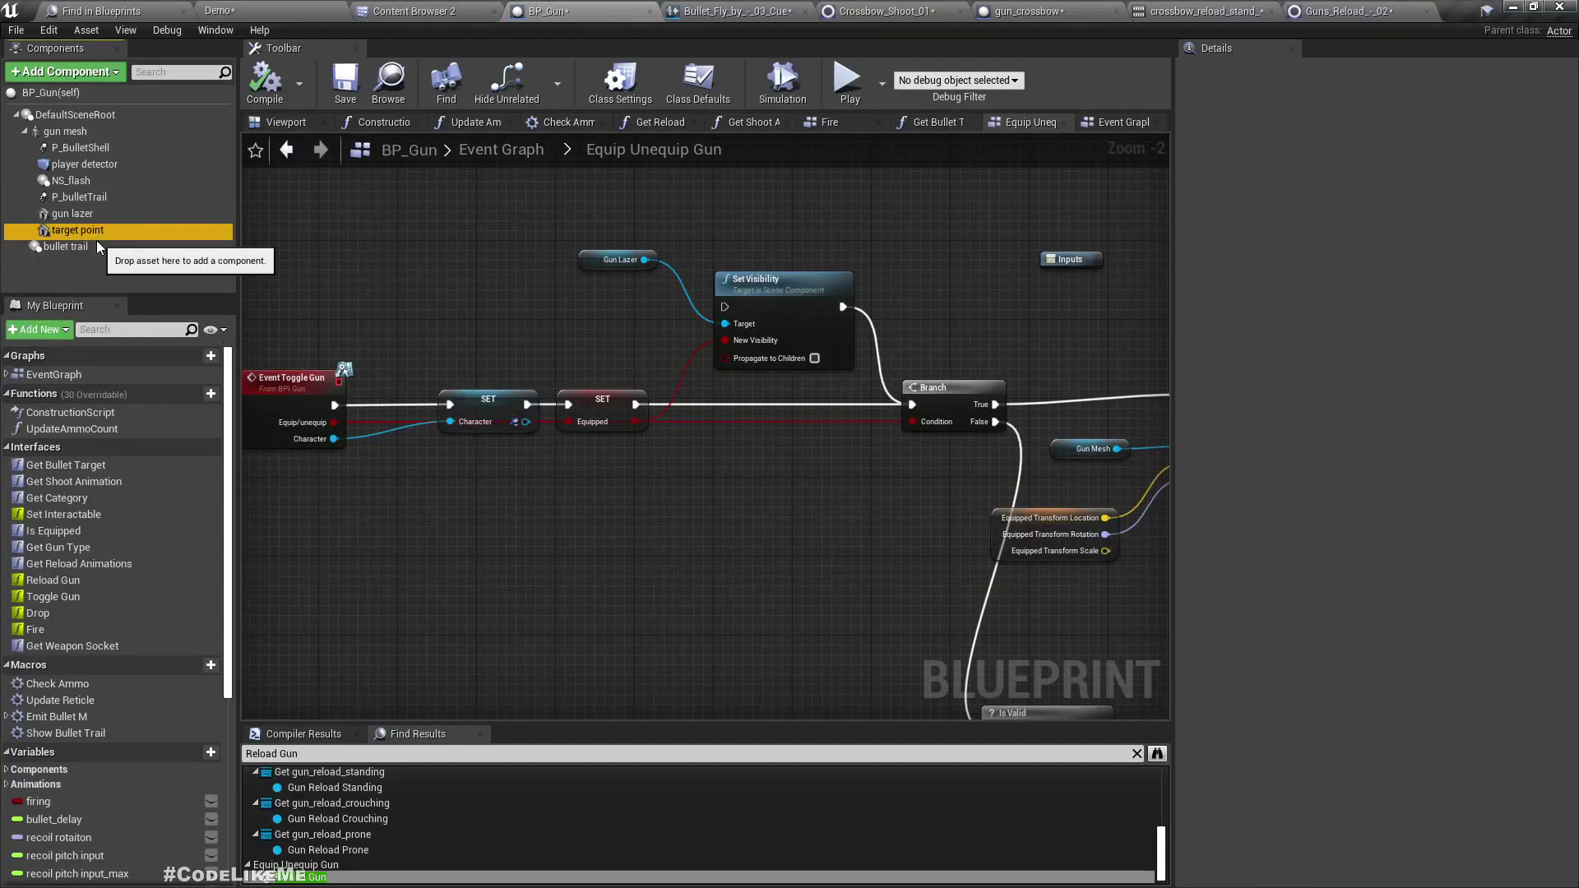
Open the bullet trail's NS_Trail system and examine the Initialize Particle and Initialize Ribbon settings of its DynamicBeam emitter
double_click(1345, 412)
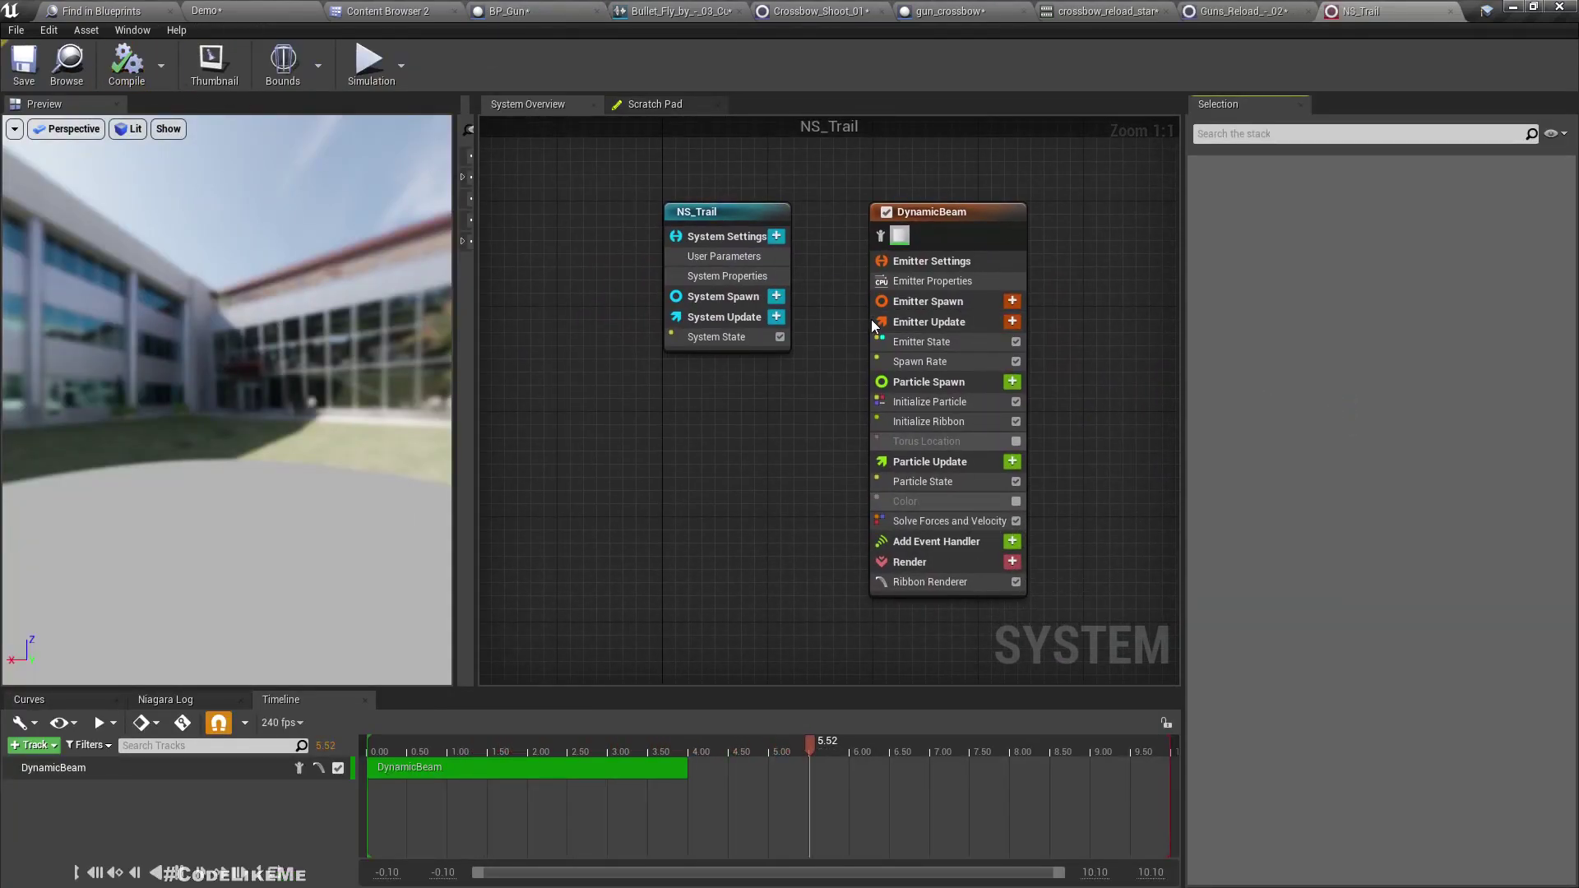
click(975, 226)
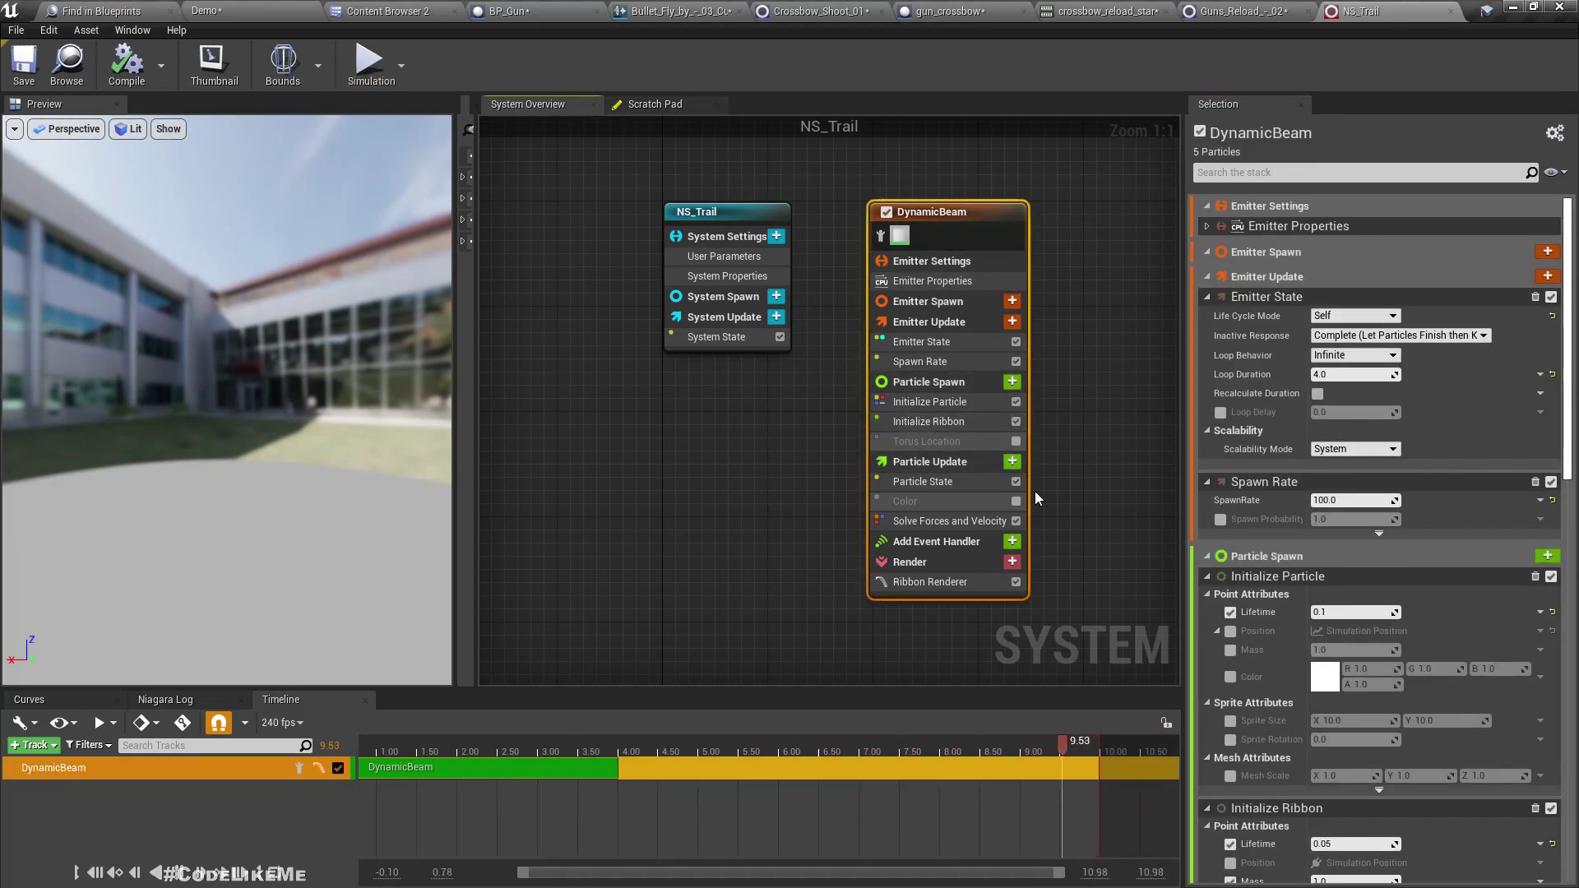
click(949, 403)
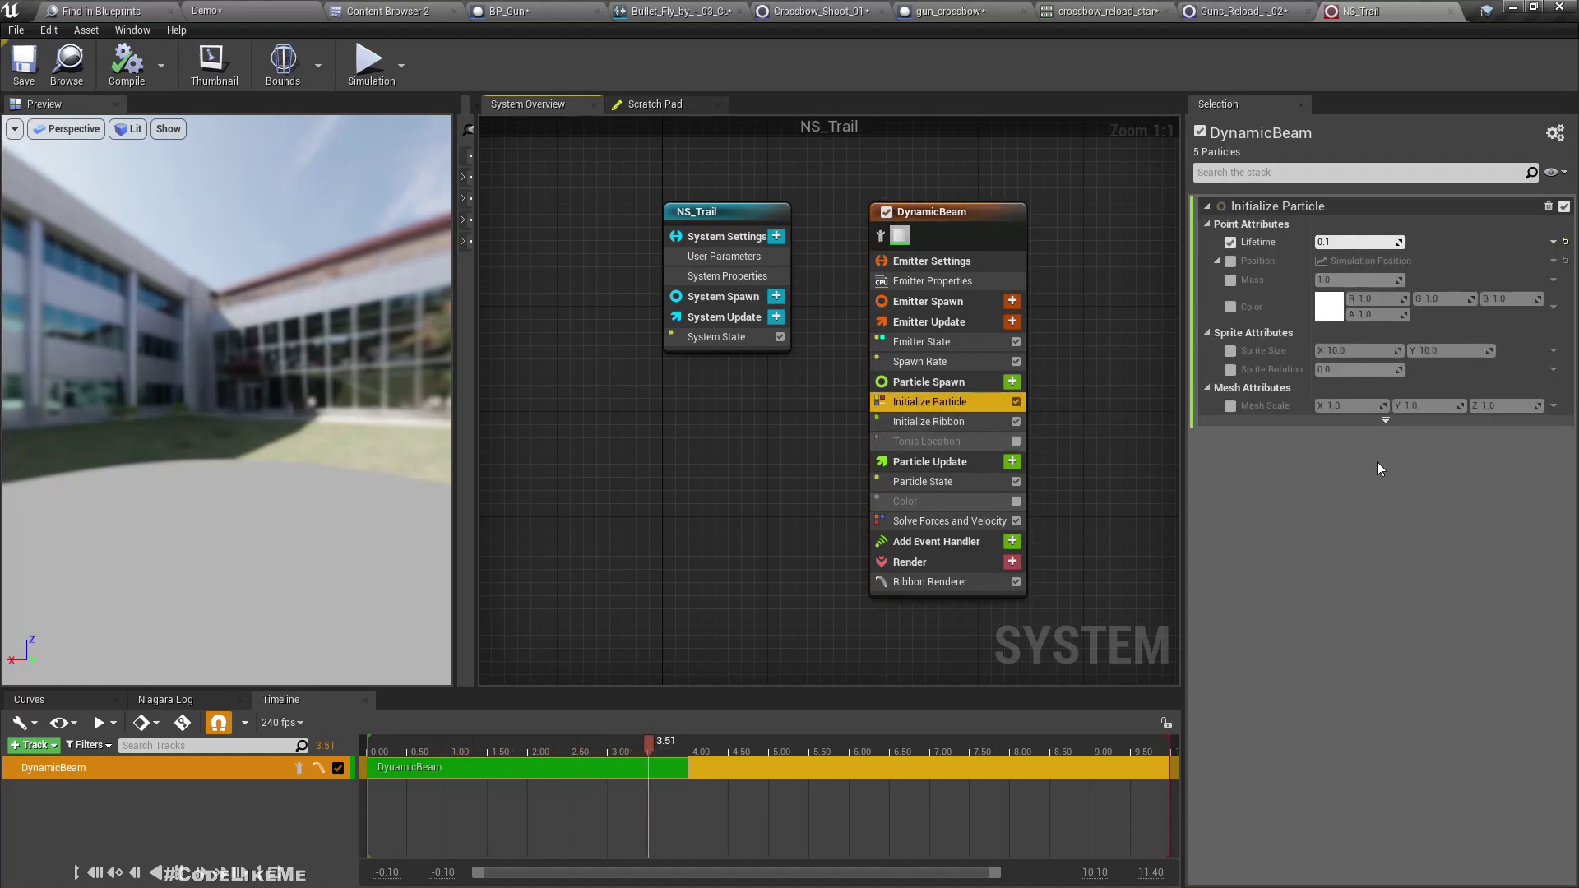
click(960, 424)
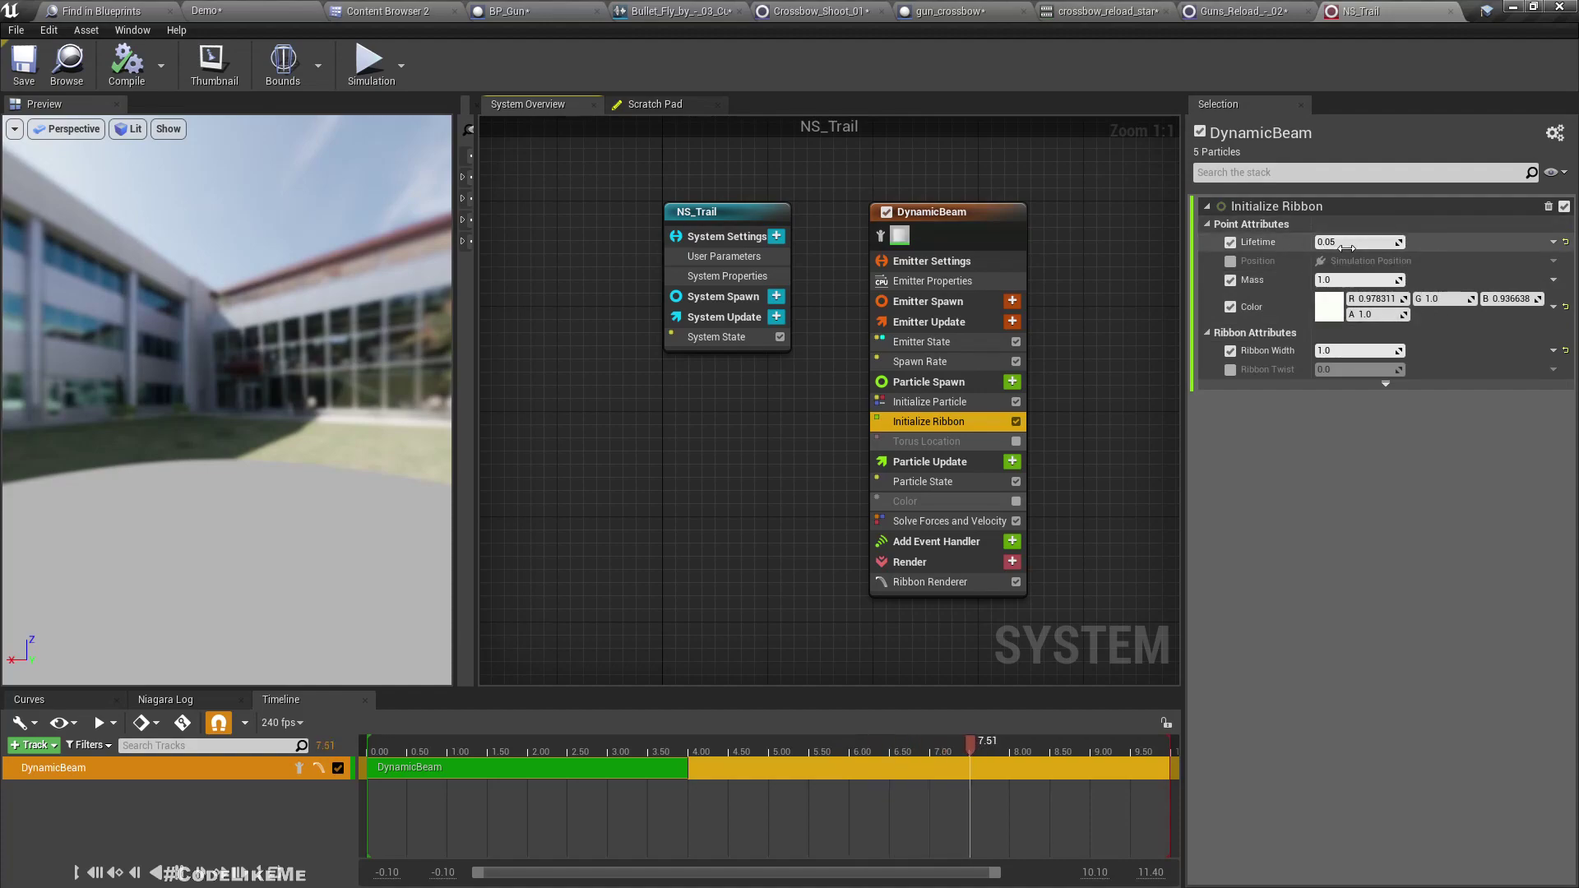
Duplicate the NS_Trail Niagara system in the BulletTrail folder as NS_Trail_Crossbow and open the copy
click(67, 66)
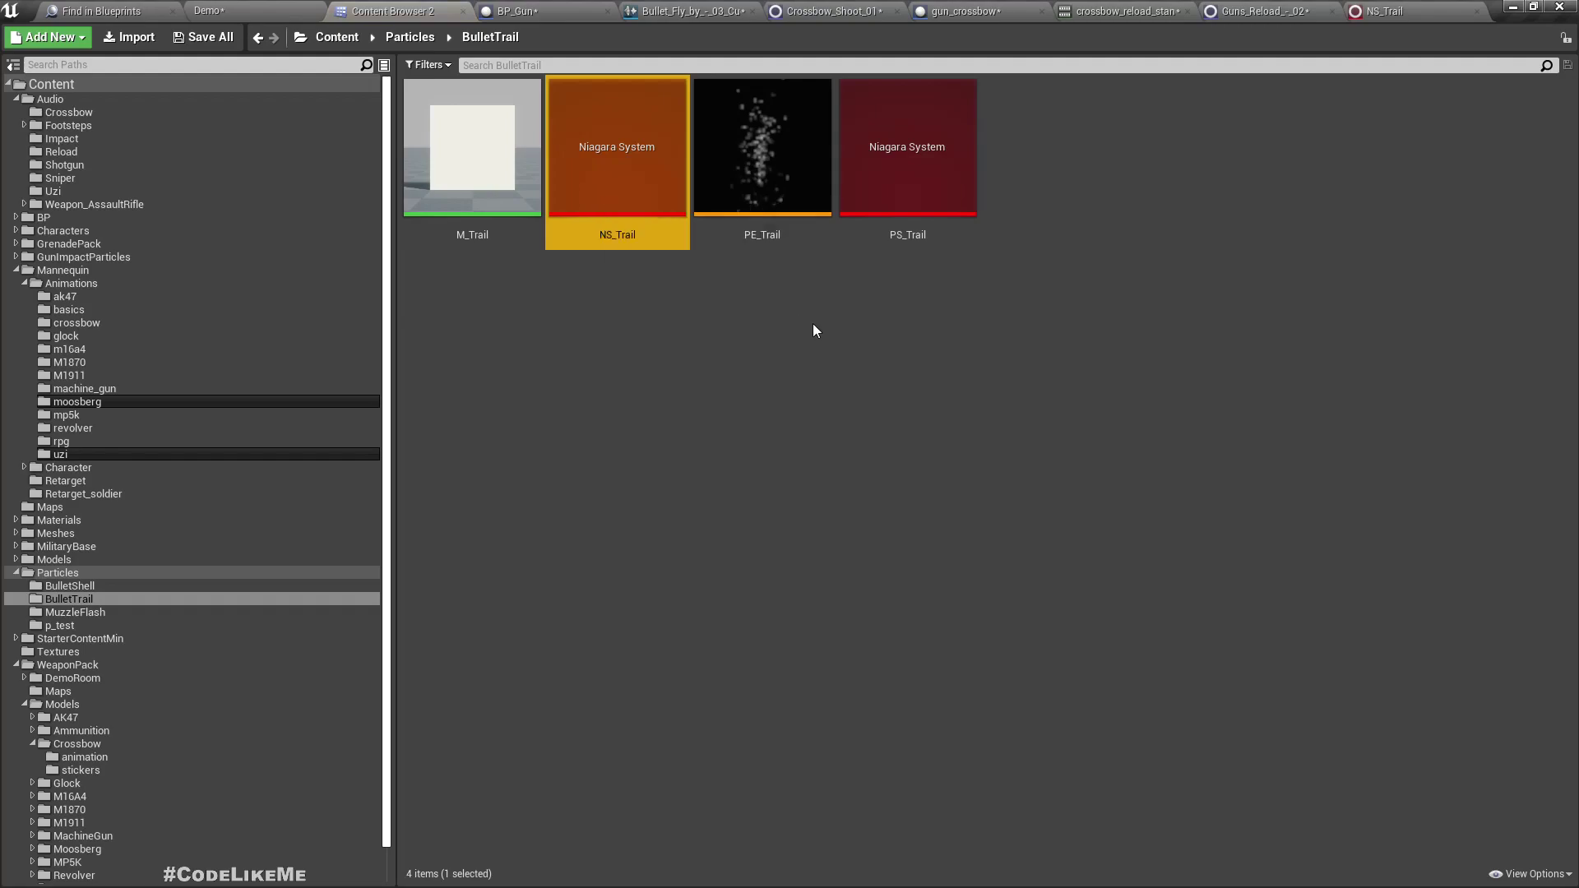
key(ctrl+w)
key(End)
key(BackSpace)
text(_Cr)
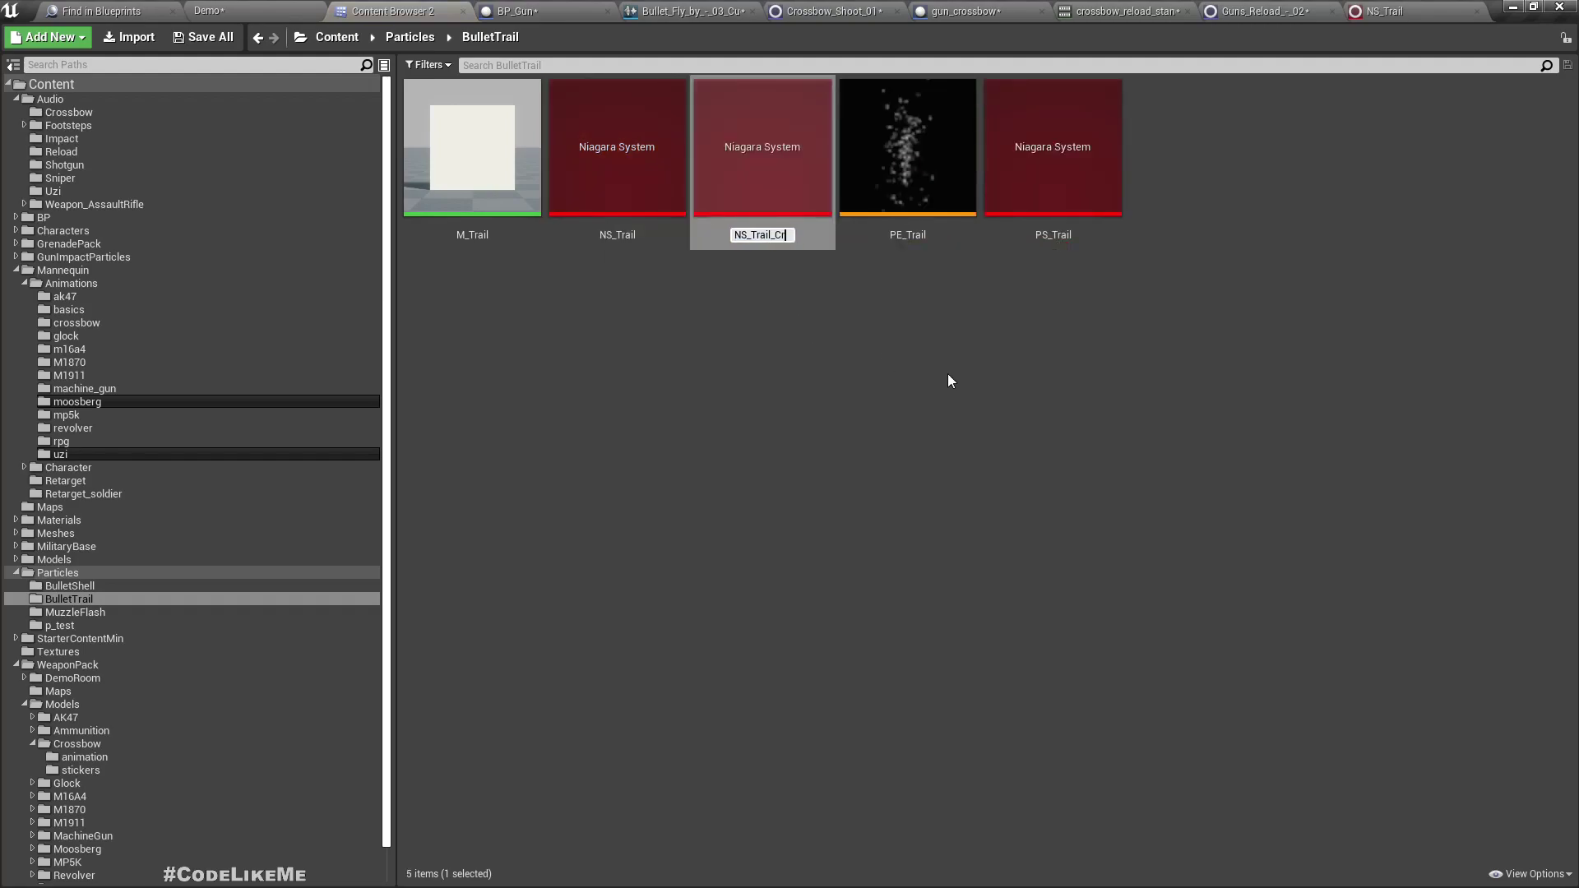
text(ossbow)
key(Return)
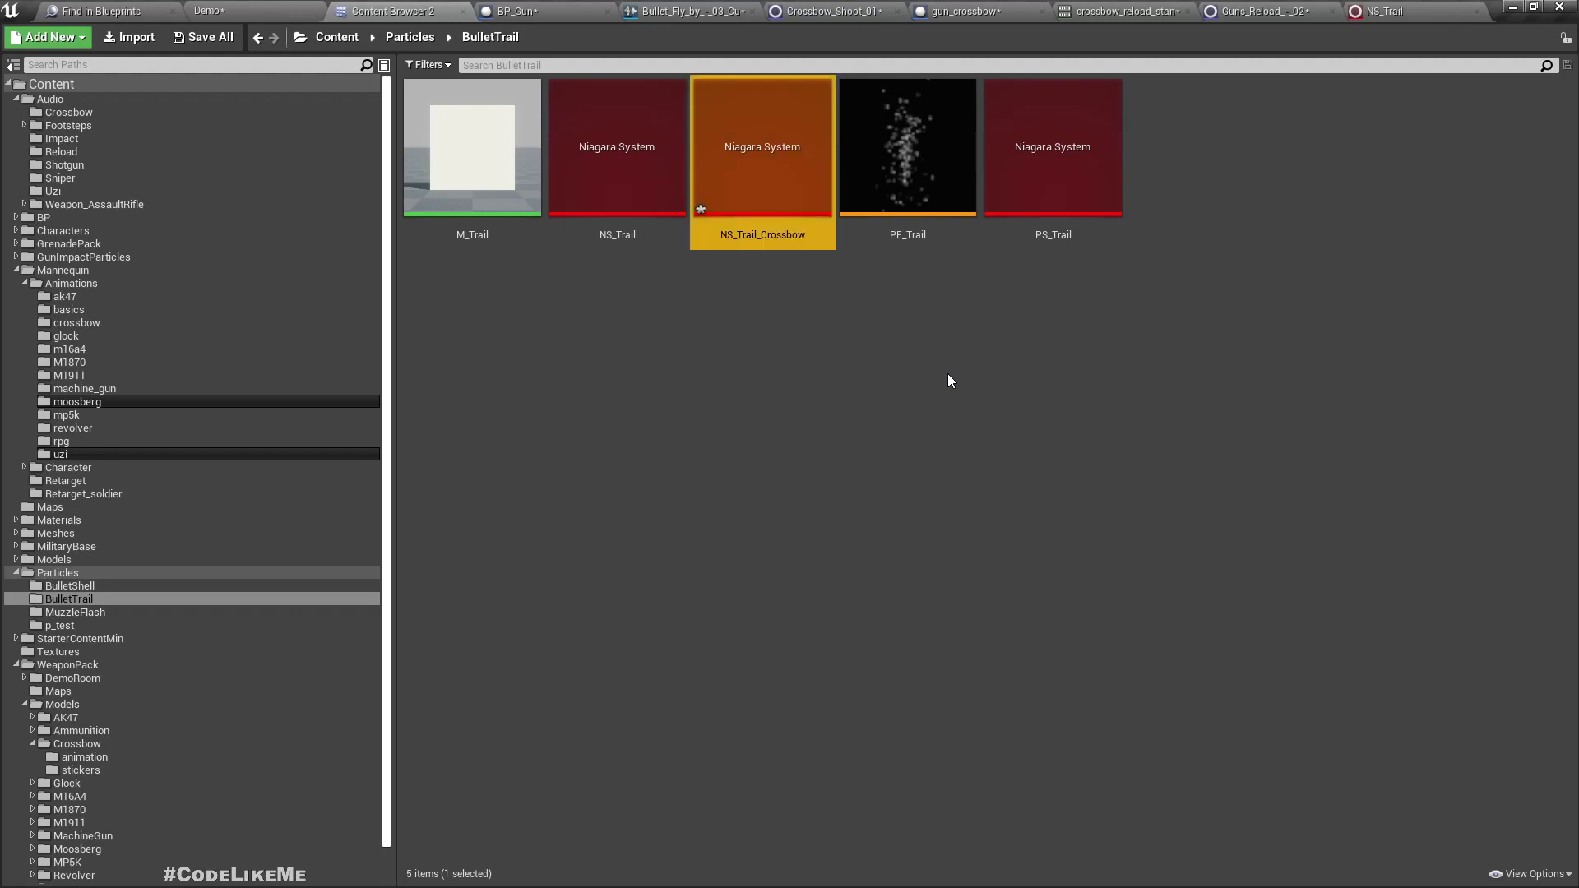
key(Return)
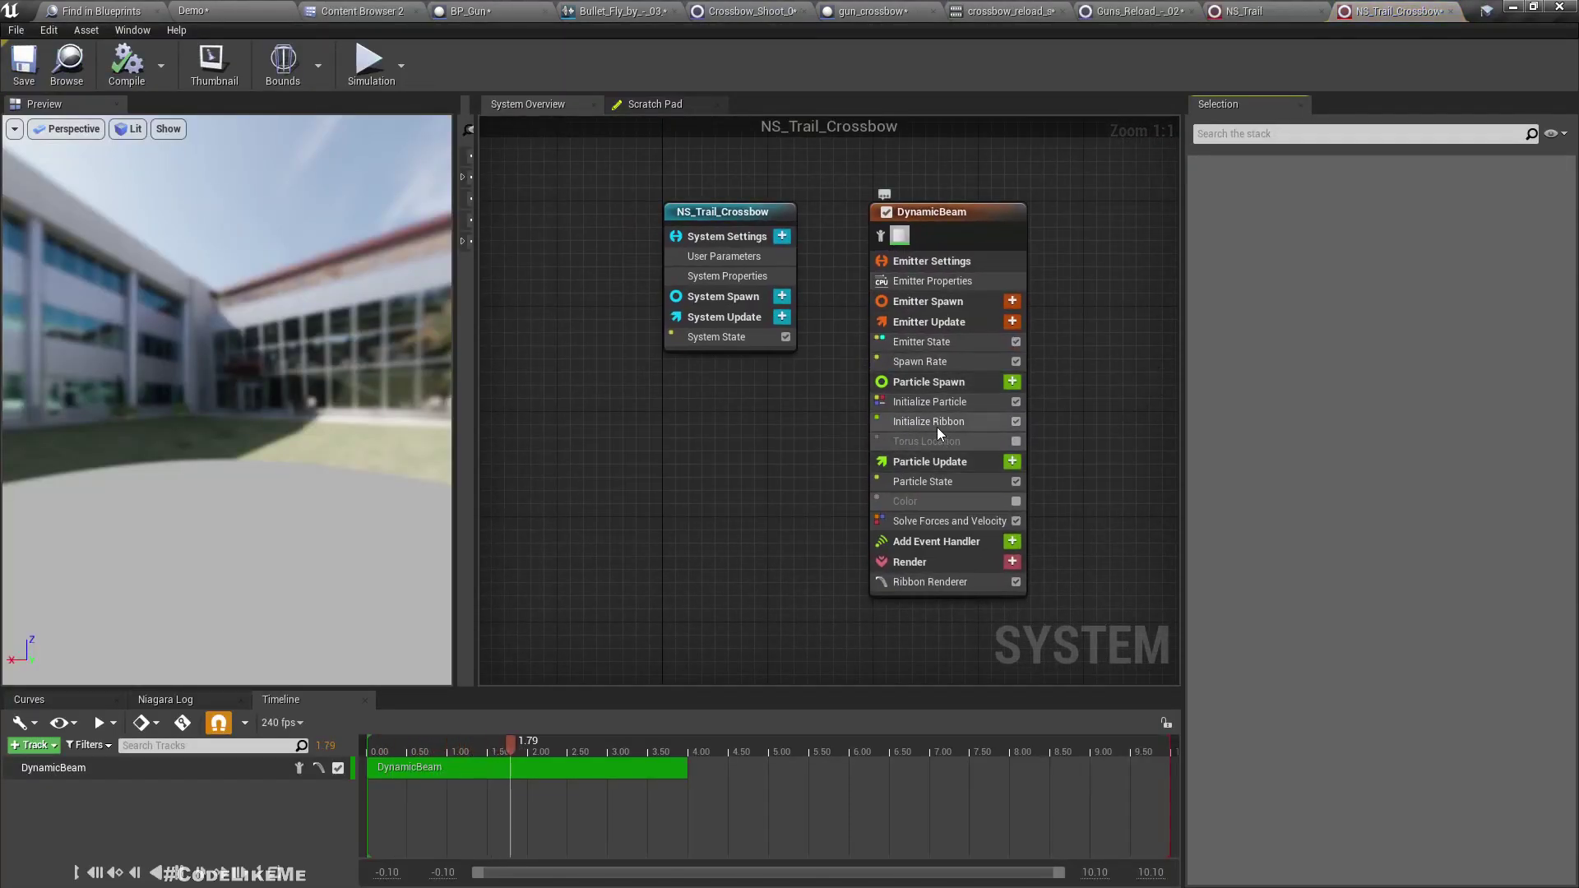
Assign NS_Trail_Crossbow as the Niagara system asset of the bullet trail component in gun_crossbow
click(355, 11)
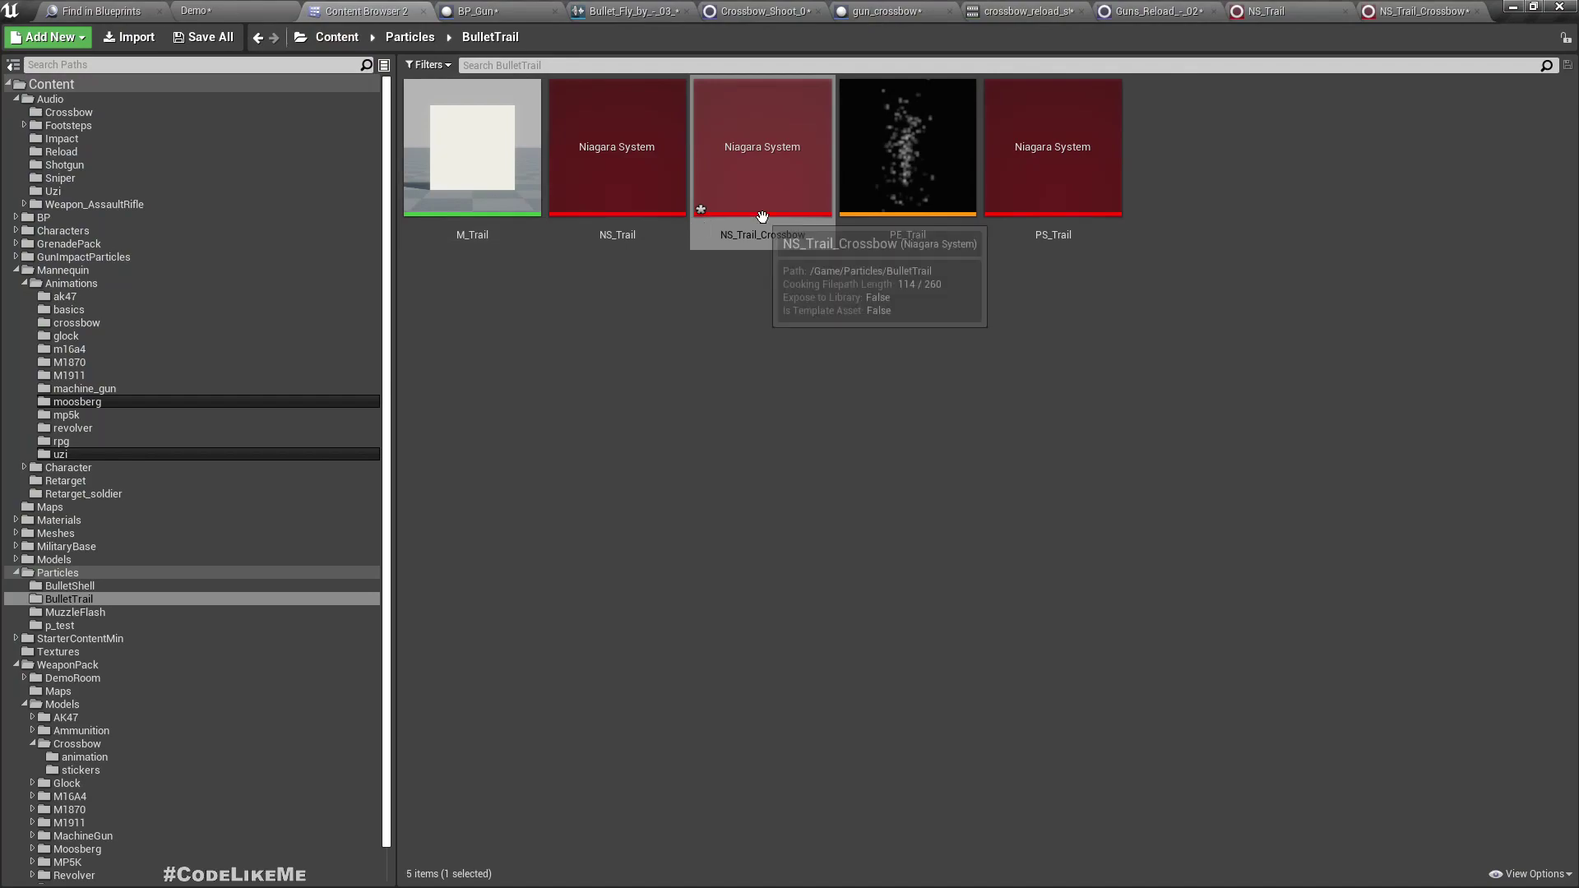
click(876, 10)
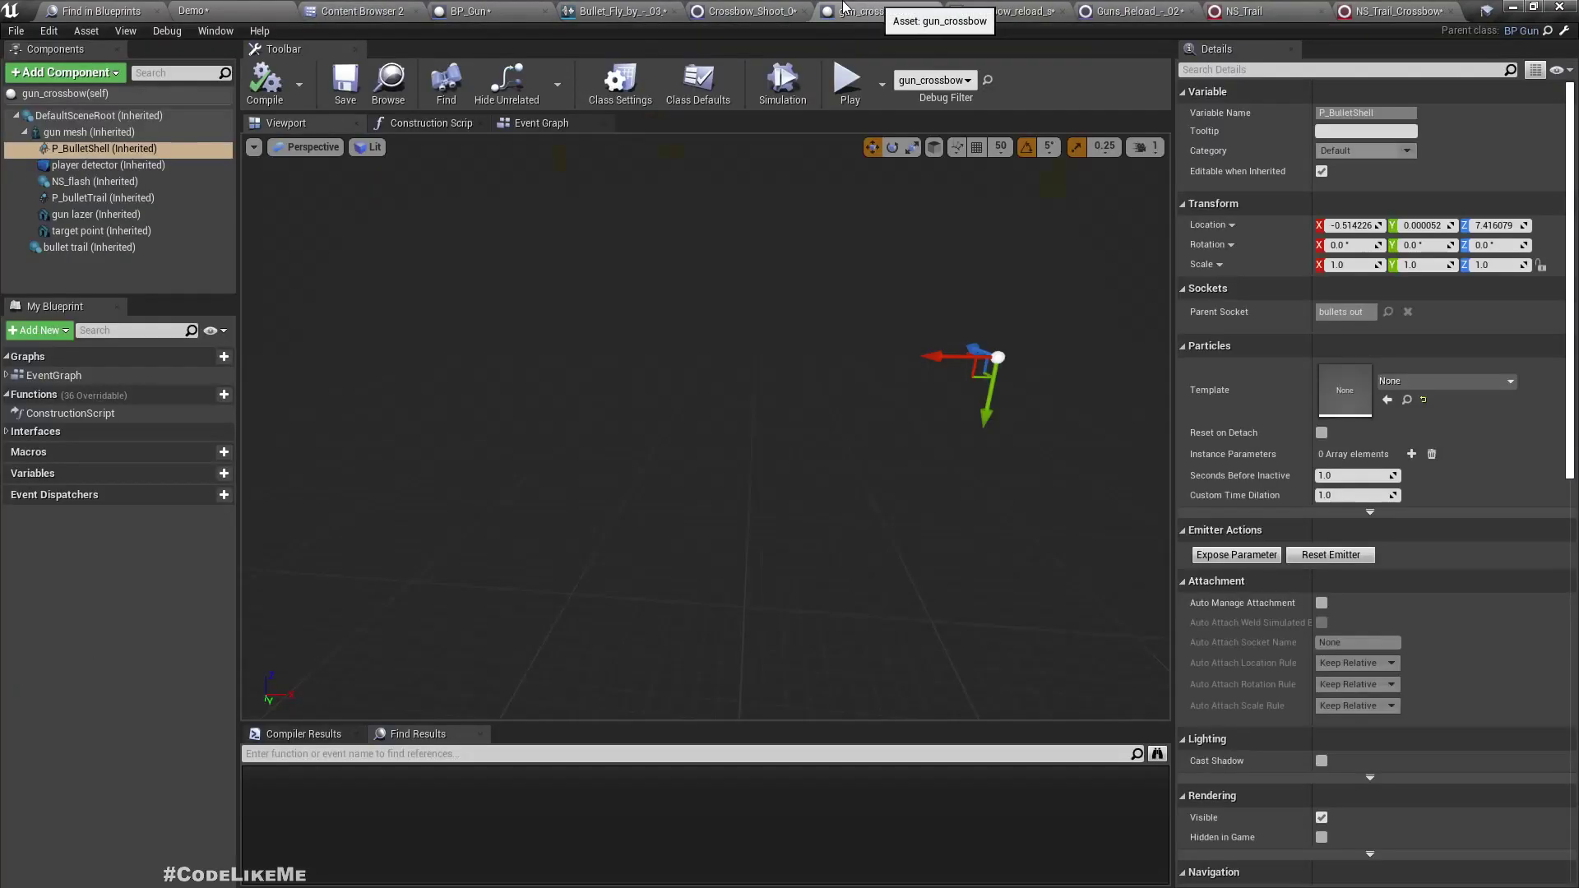
click(88, 247)
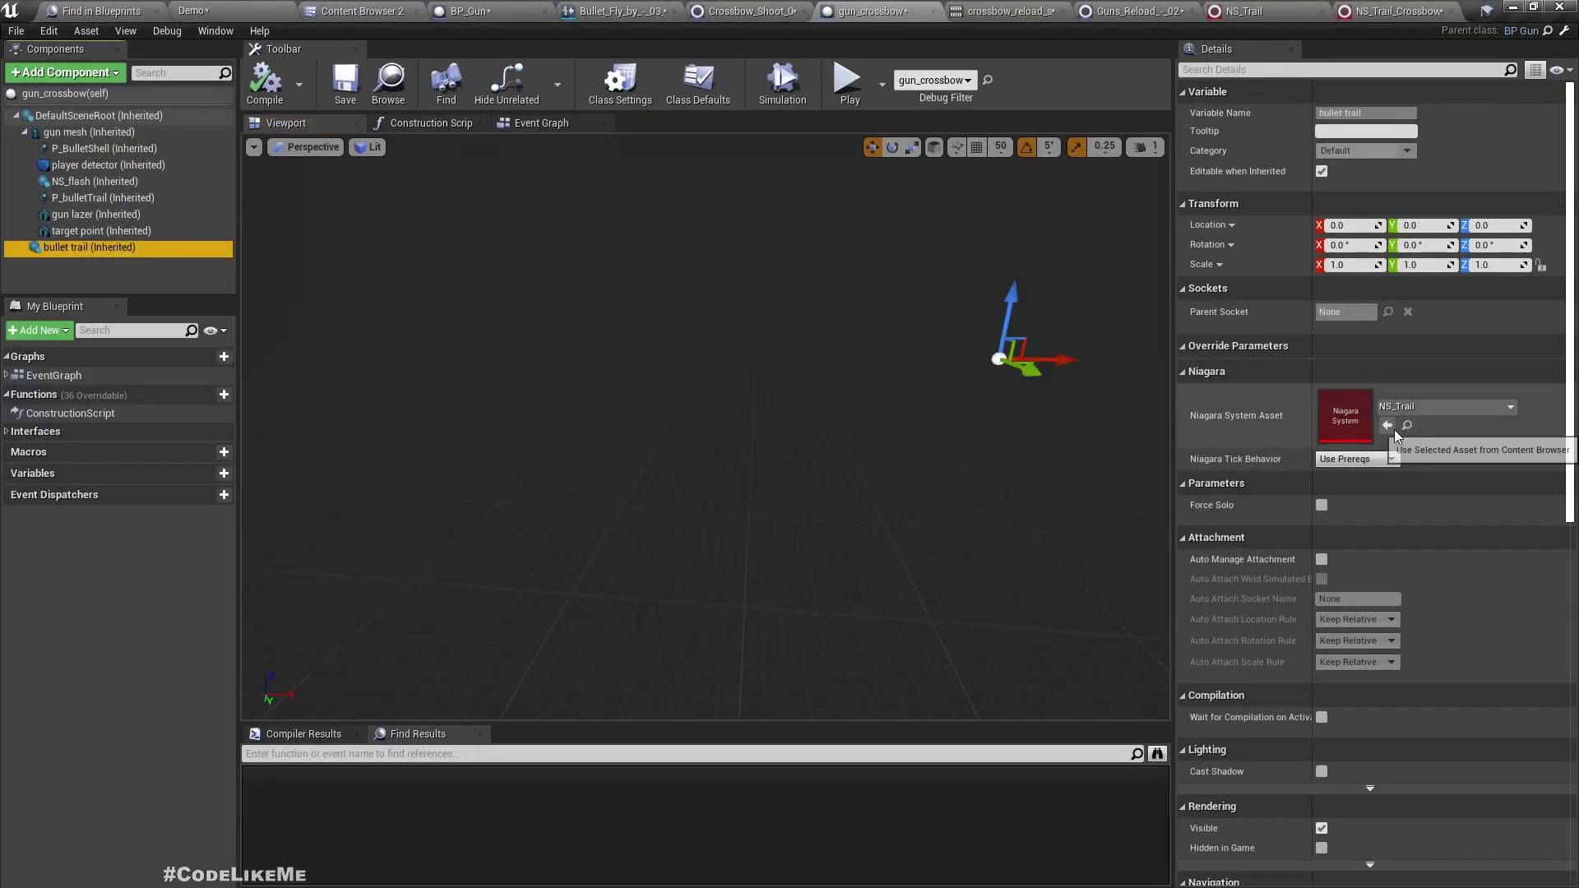
click(1389, 427)
Close NS_Trail and set the Initialize Ribbon lifetime in NS_Trail_Crossbow to 0.1
double_click(1346, 414)
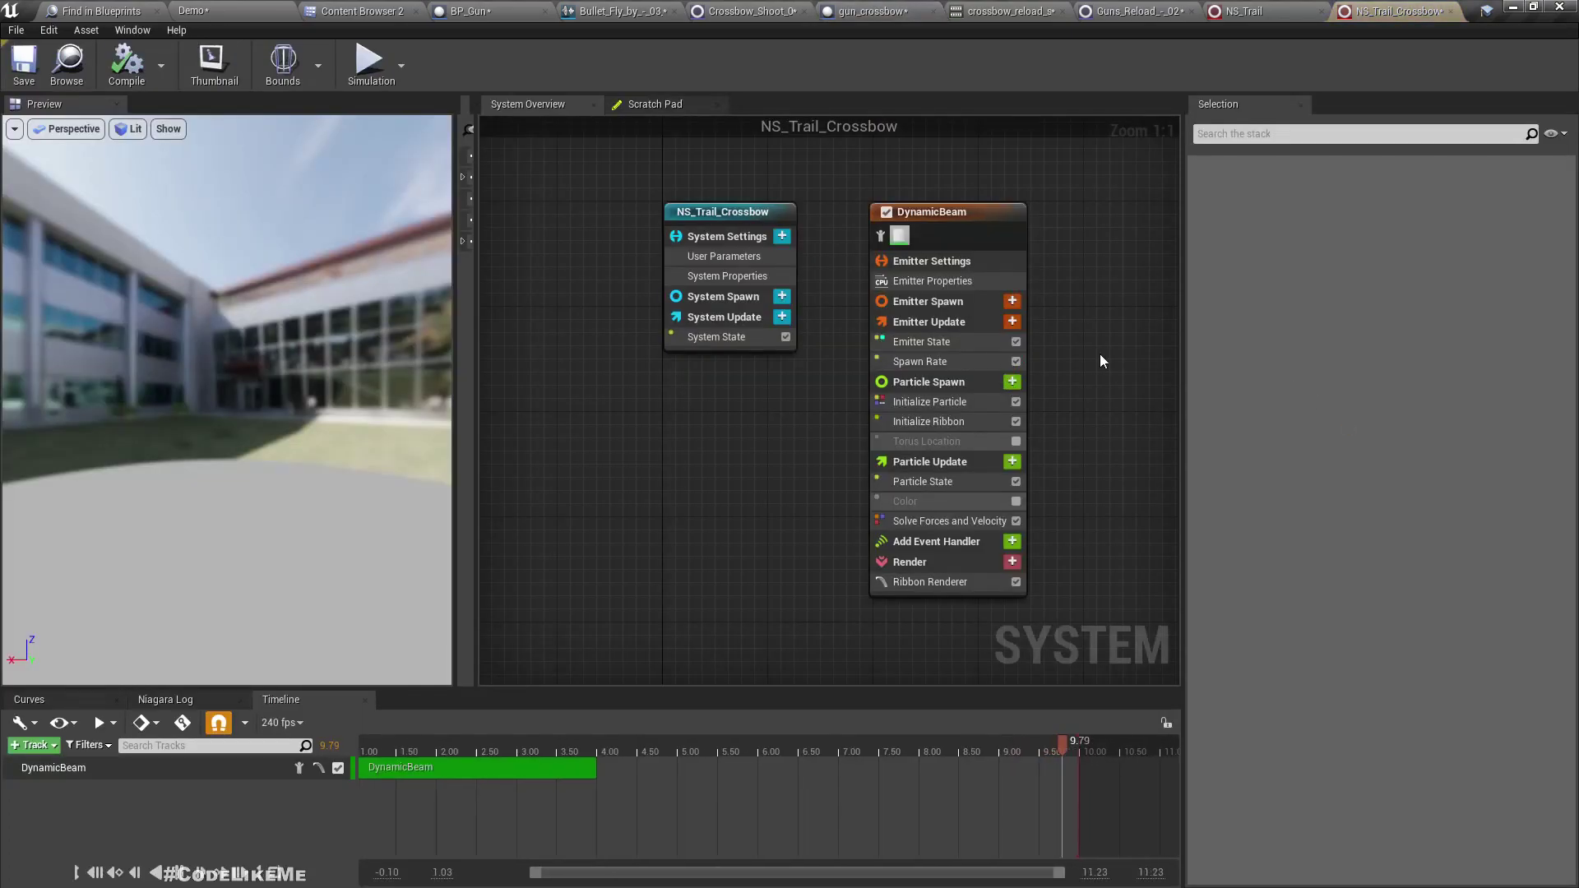
click(1320, 13)
click(924, 422)
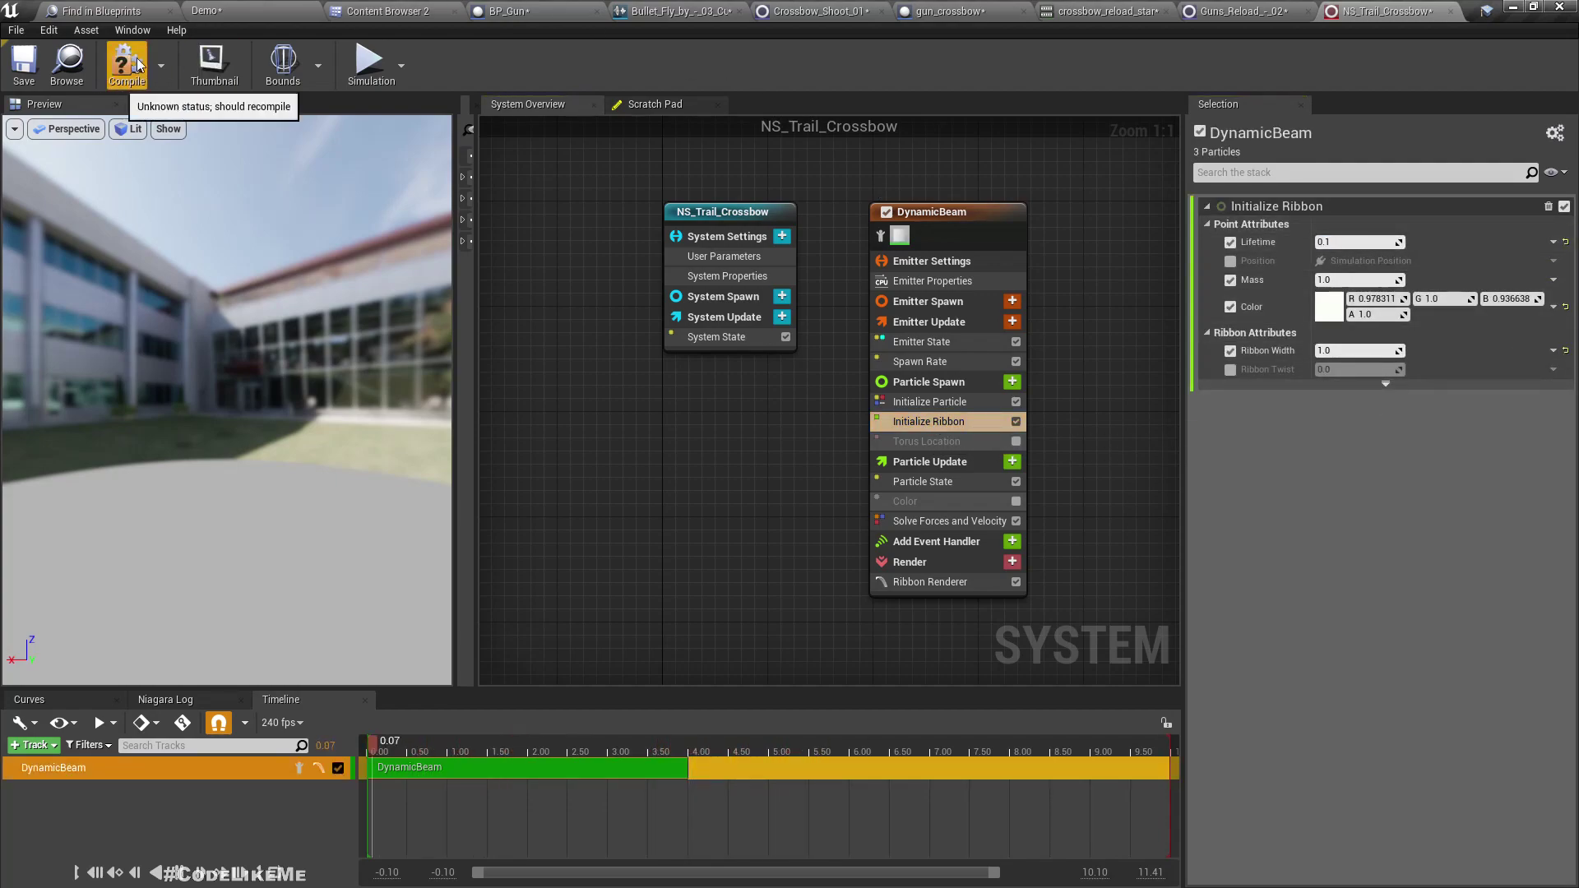
Play-test the Demo level full screen, picking up the crossbow, aiming and firing it to check the bolt trail
click(207, 11)
right_drag(592, 176, 592, 238)
key(F11)
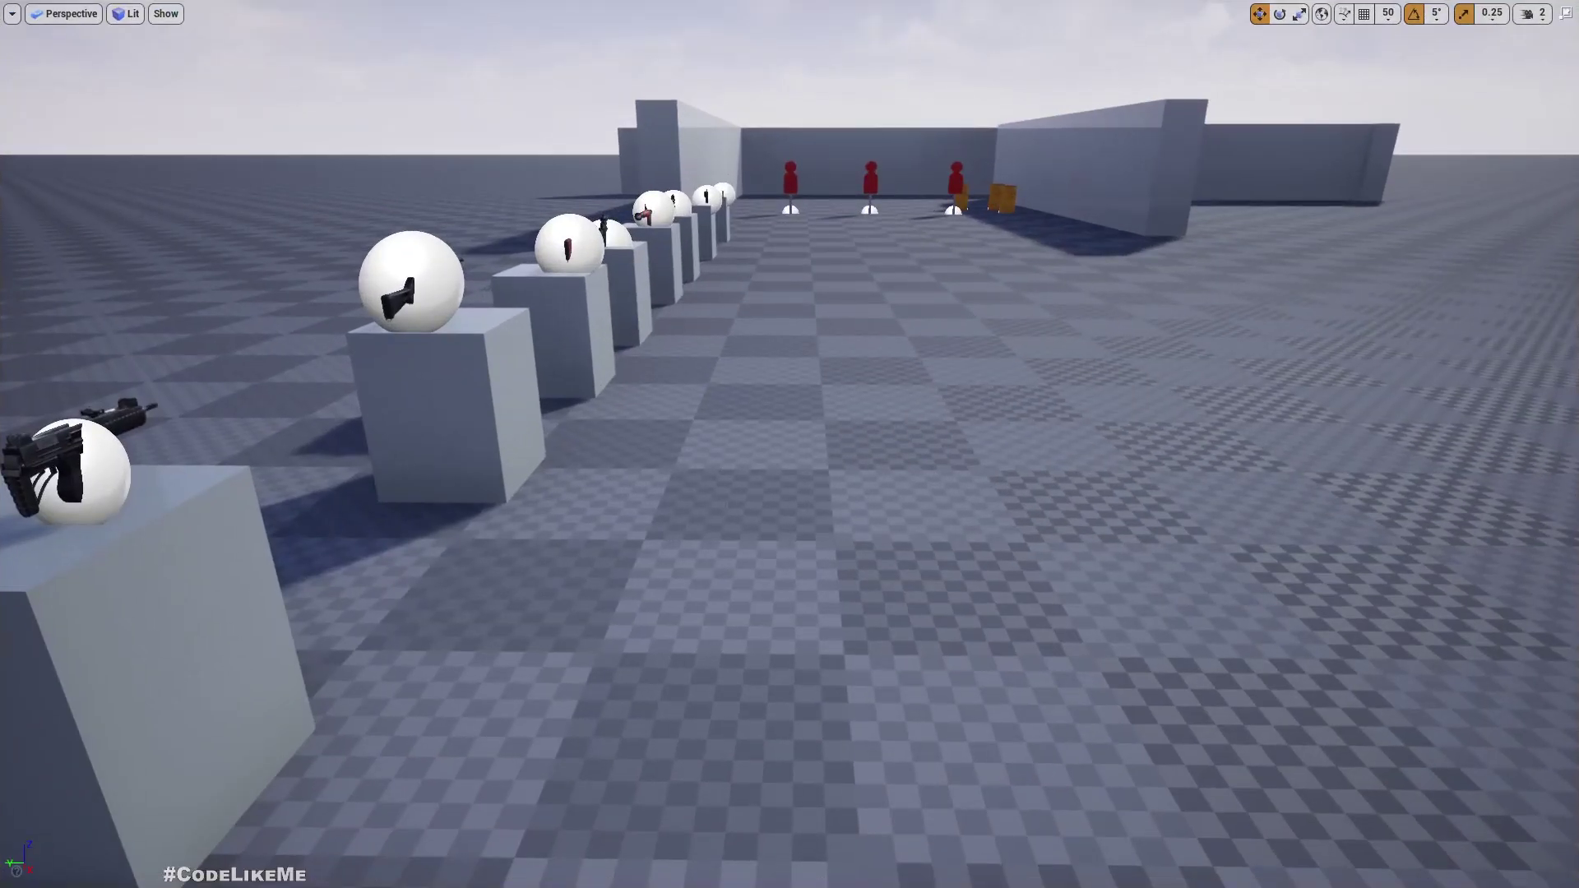
key(alt+p)
key(w)
key(w)
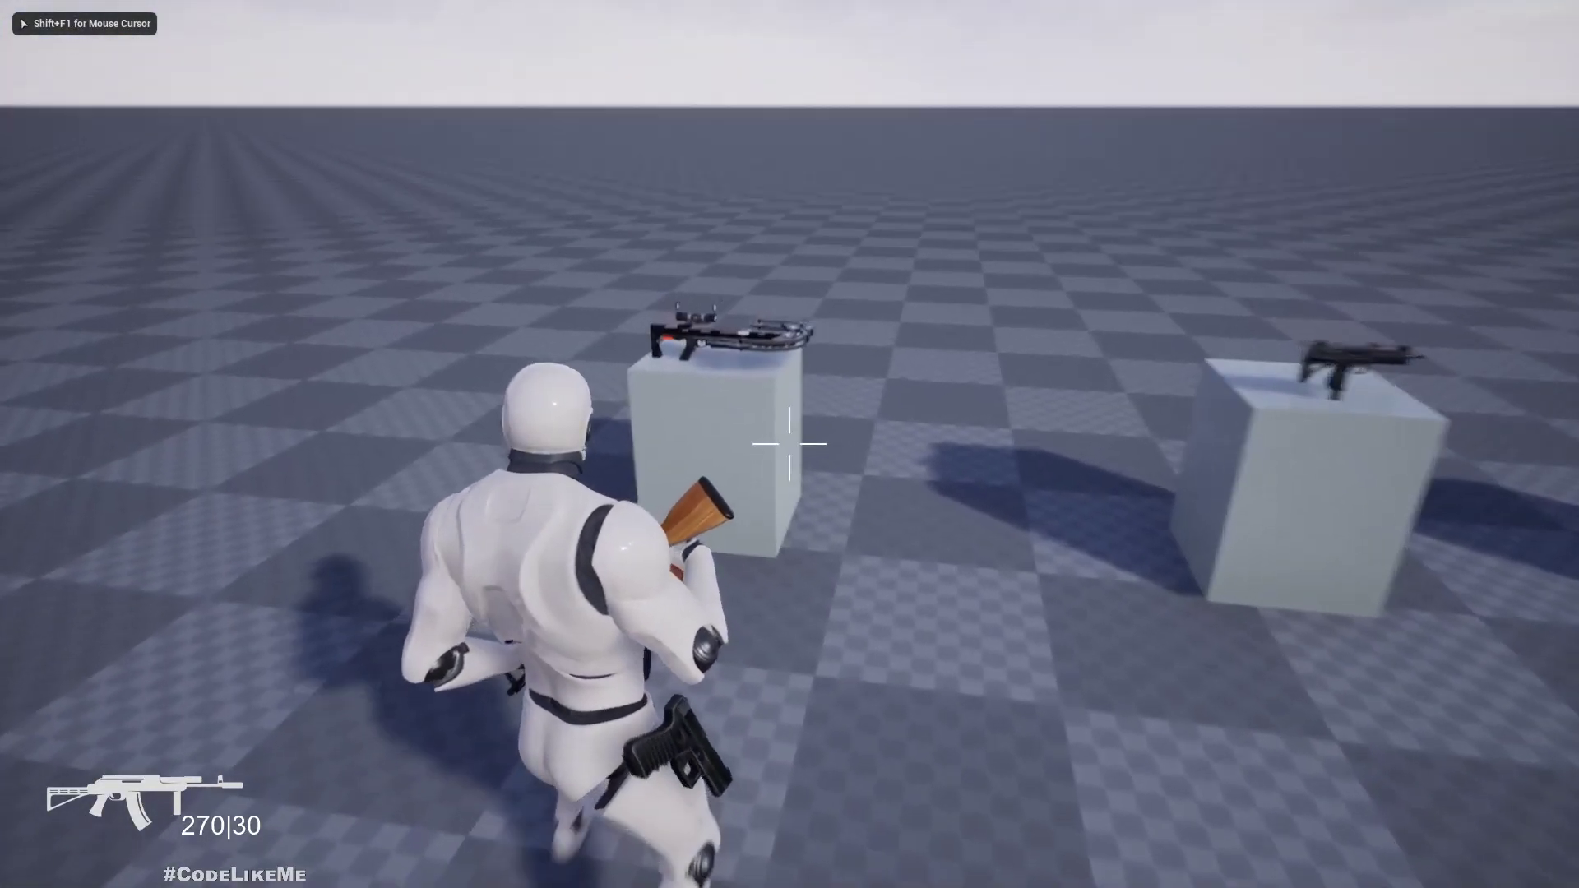
key(e)
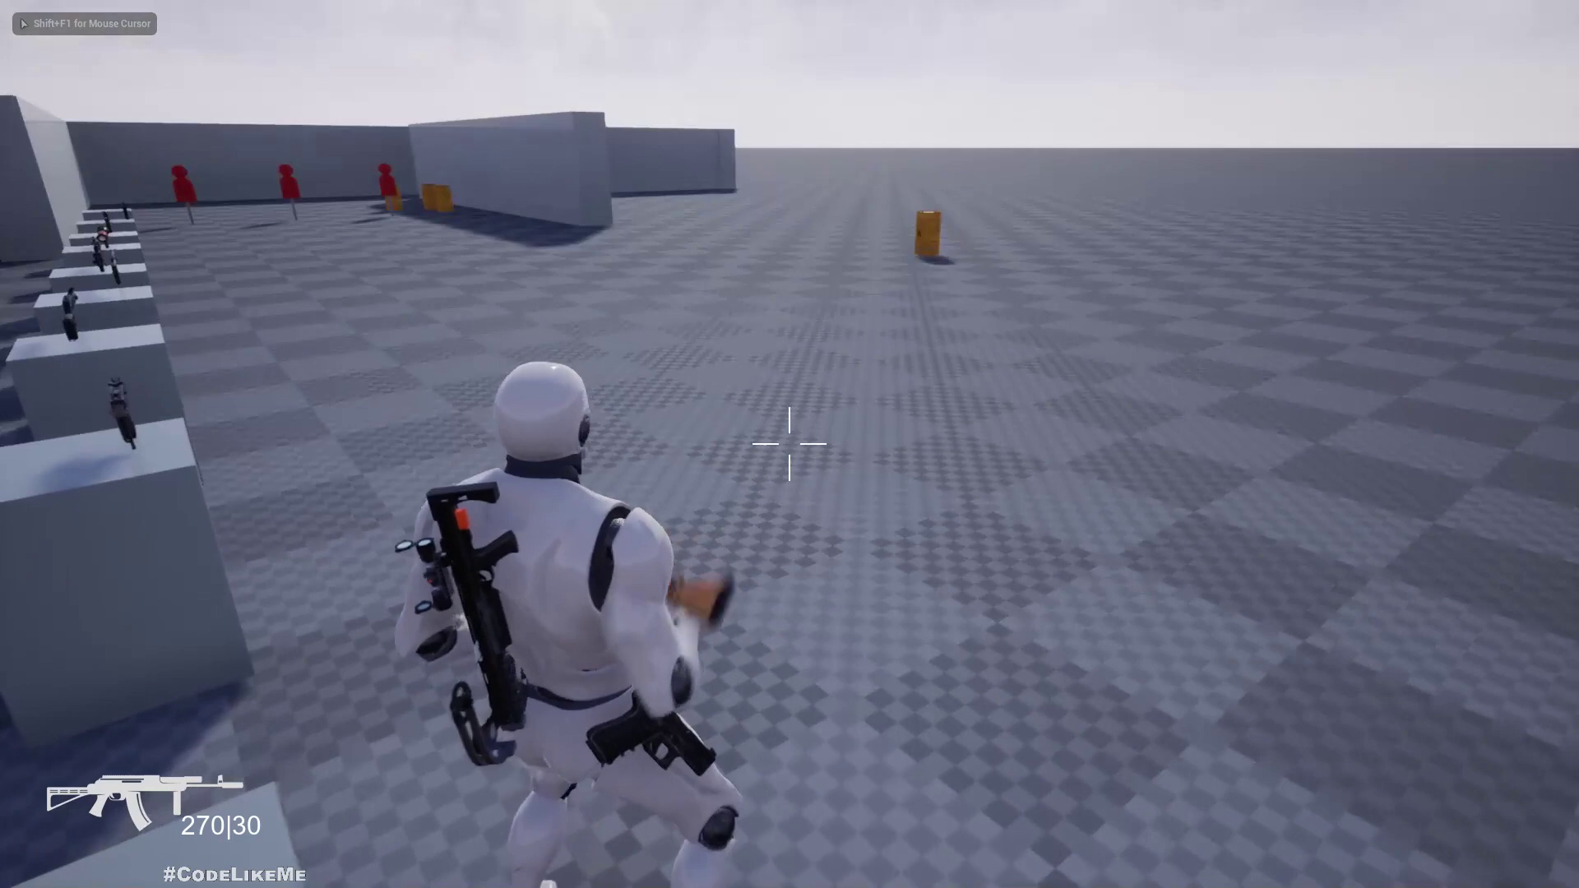
key(2)
right_click(790, 444)
click(788, 443)
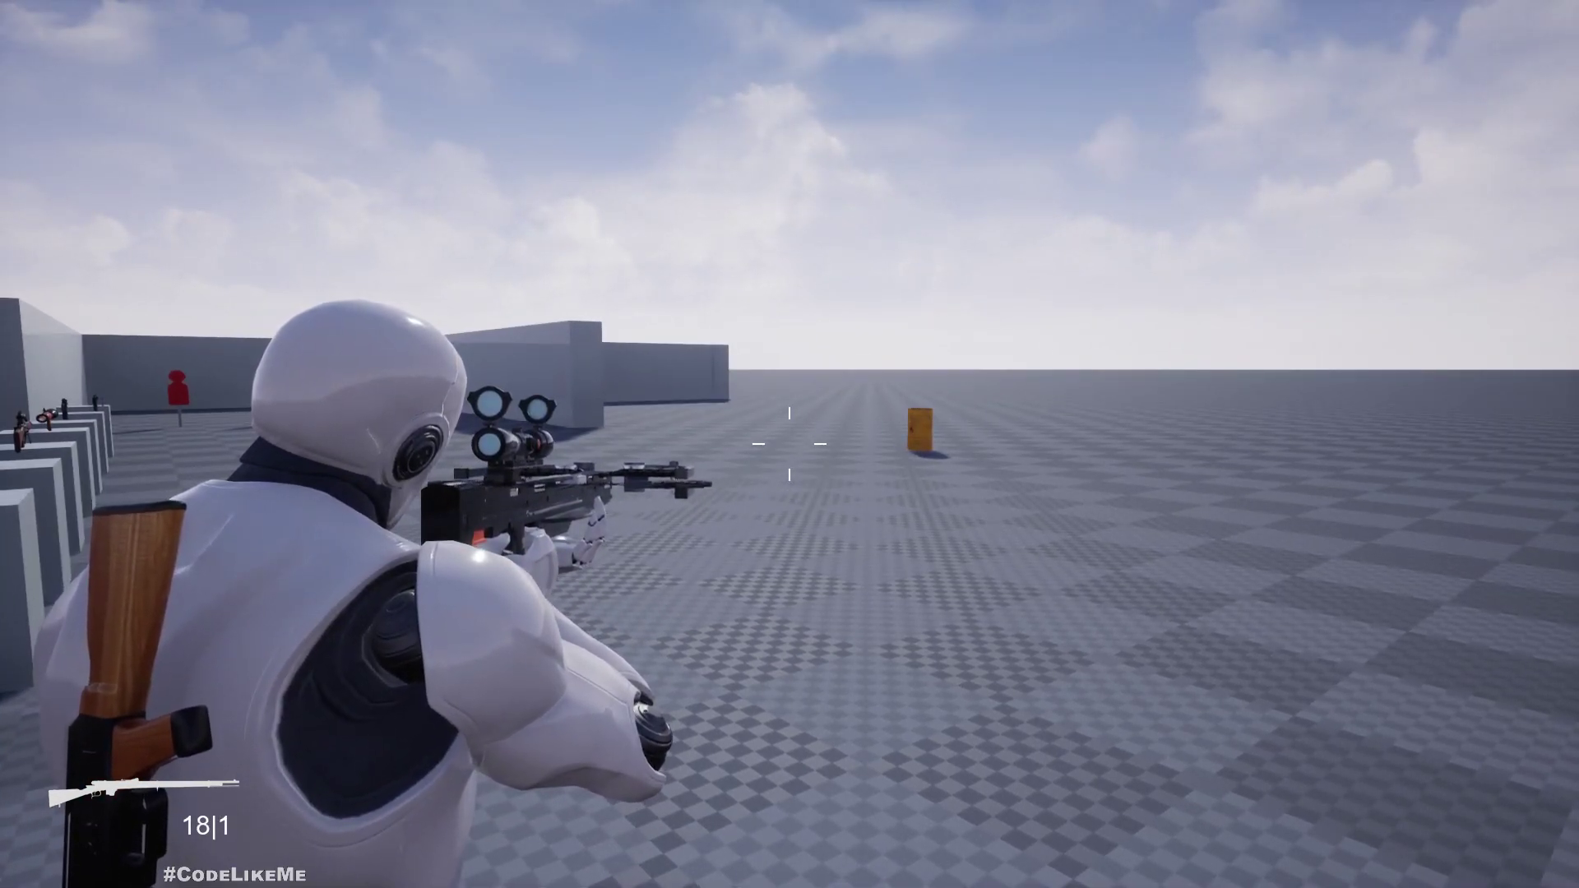
click(789, 443)
key(Escape)
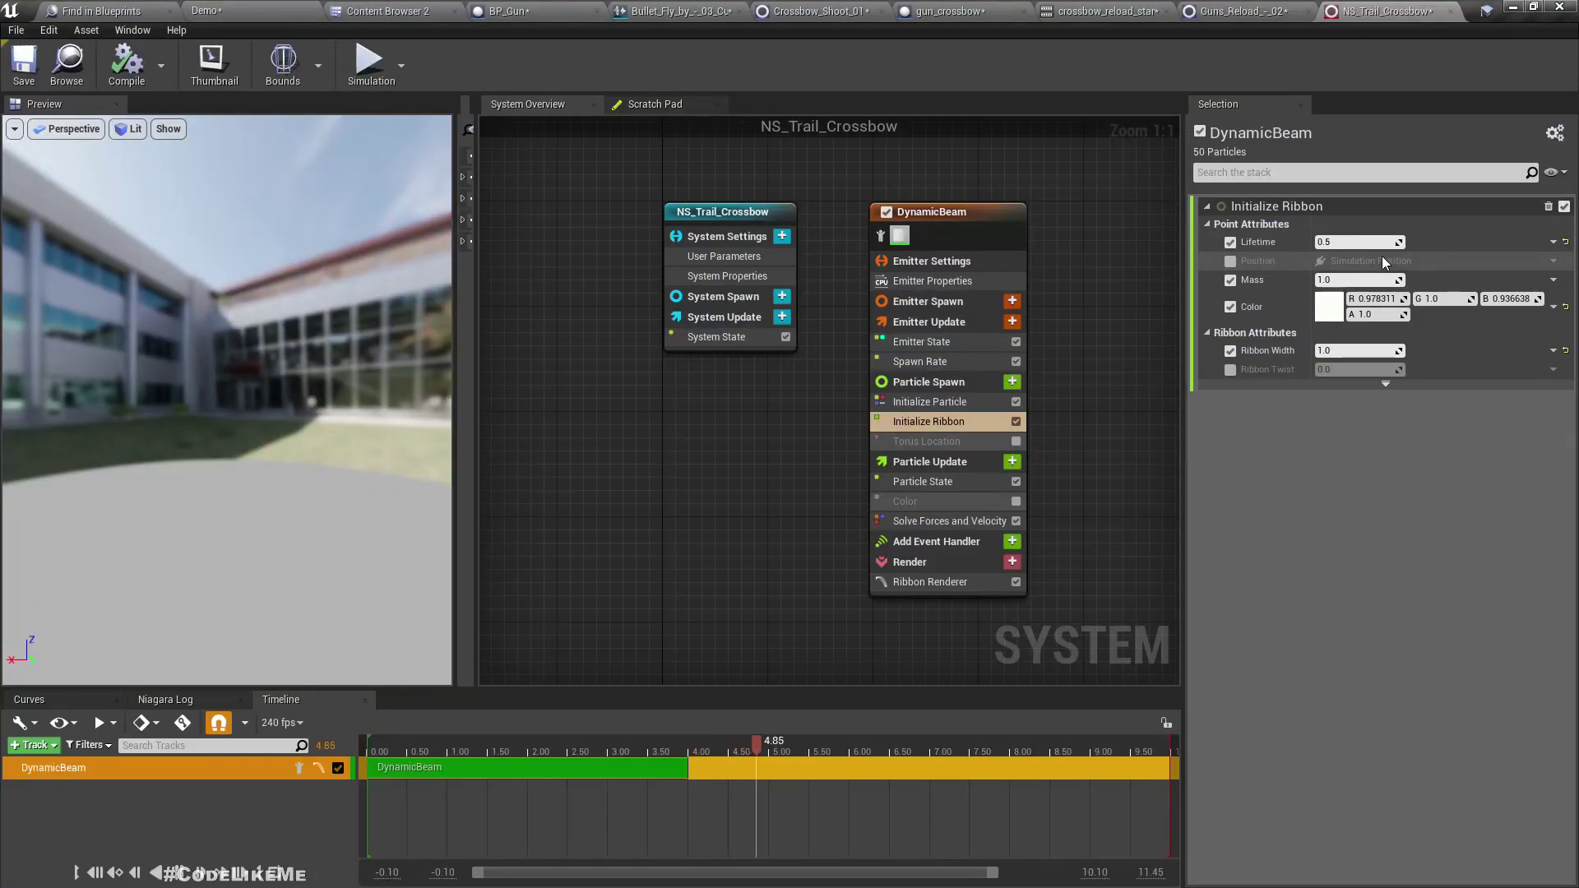
In NS_Trail_Crossbow's Initialize Ribbon module, set the lifetime to 0.3 and the ribbon width to 2.0
click(1363, 243)
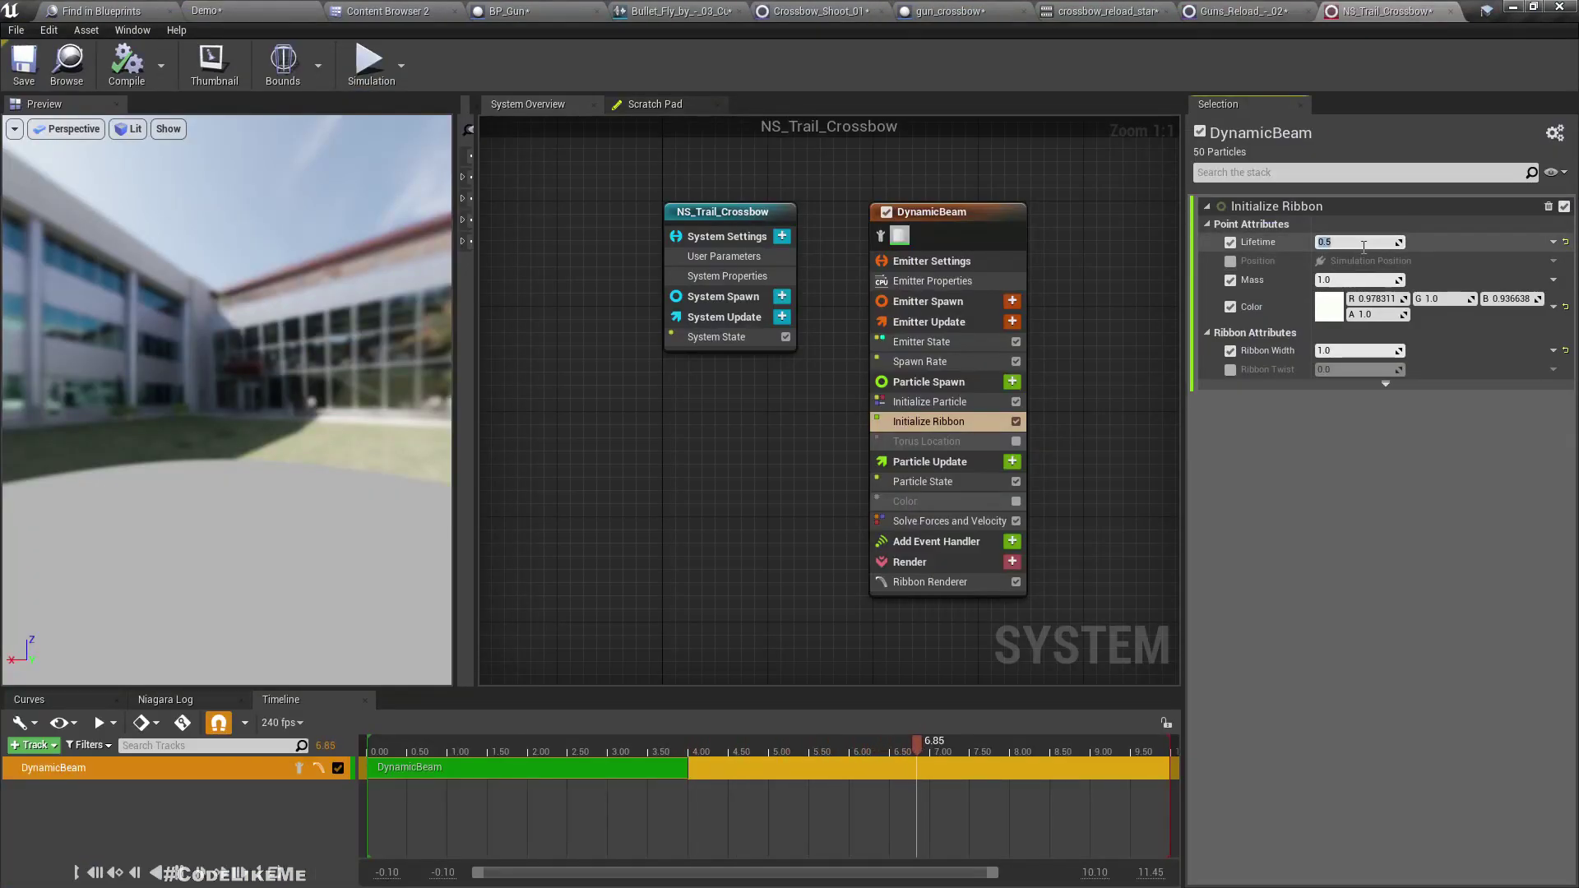
text(.3)
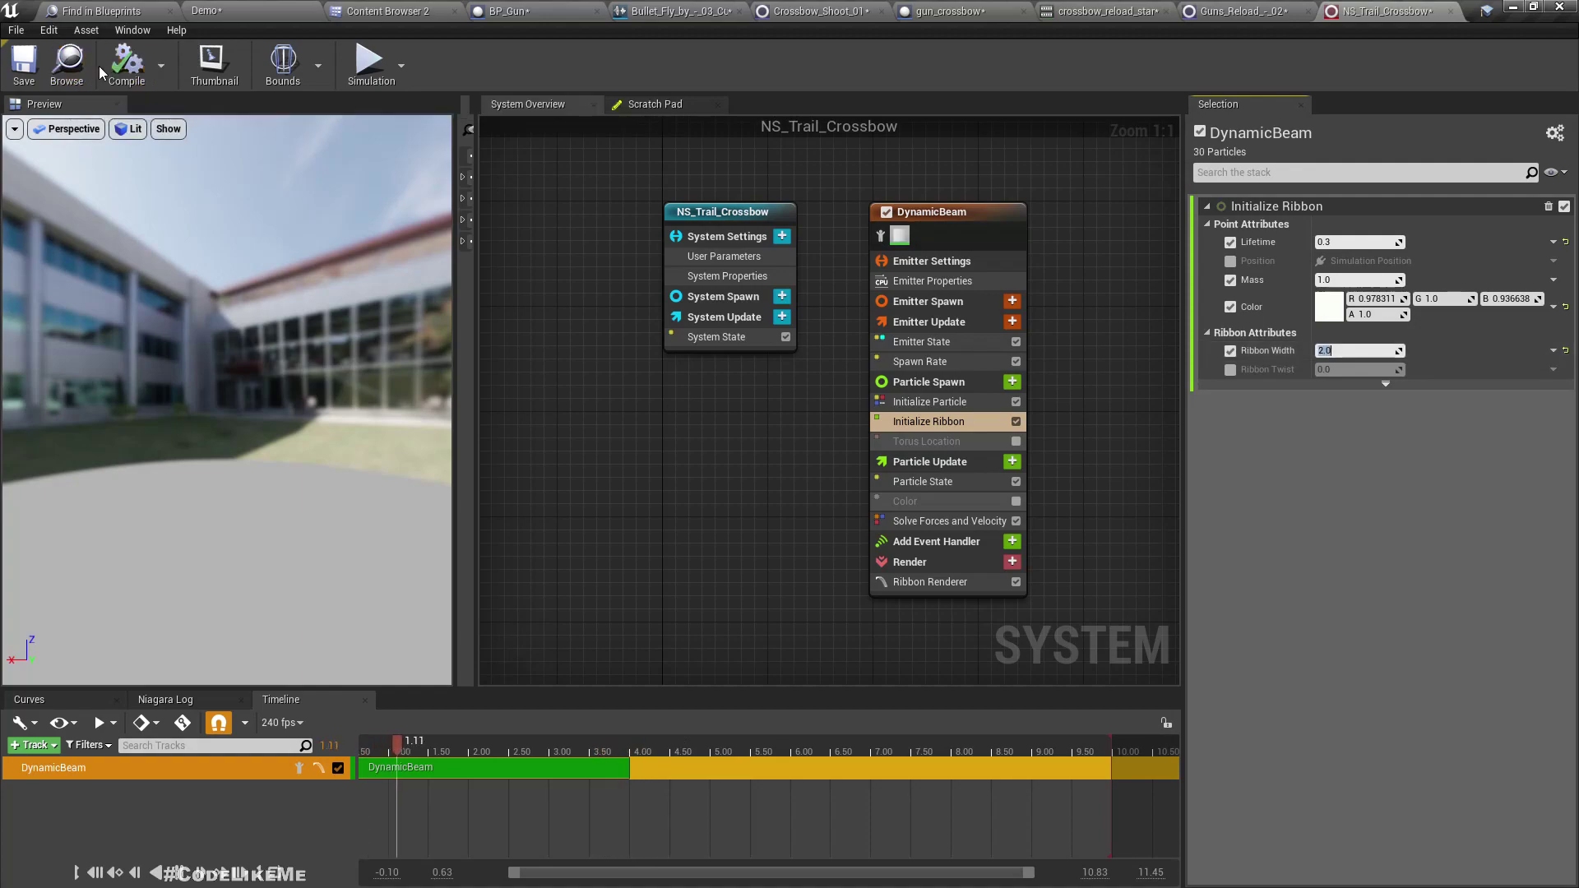
Play the Demo level again, pick up the crossbow from its pedestal and equip it
click(205, 10)
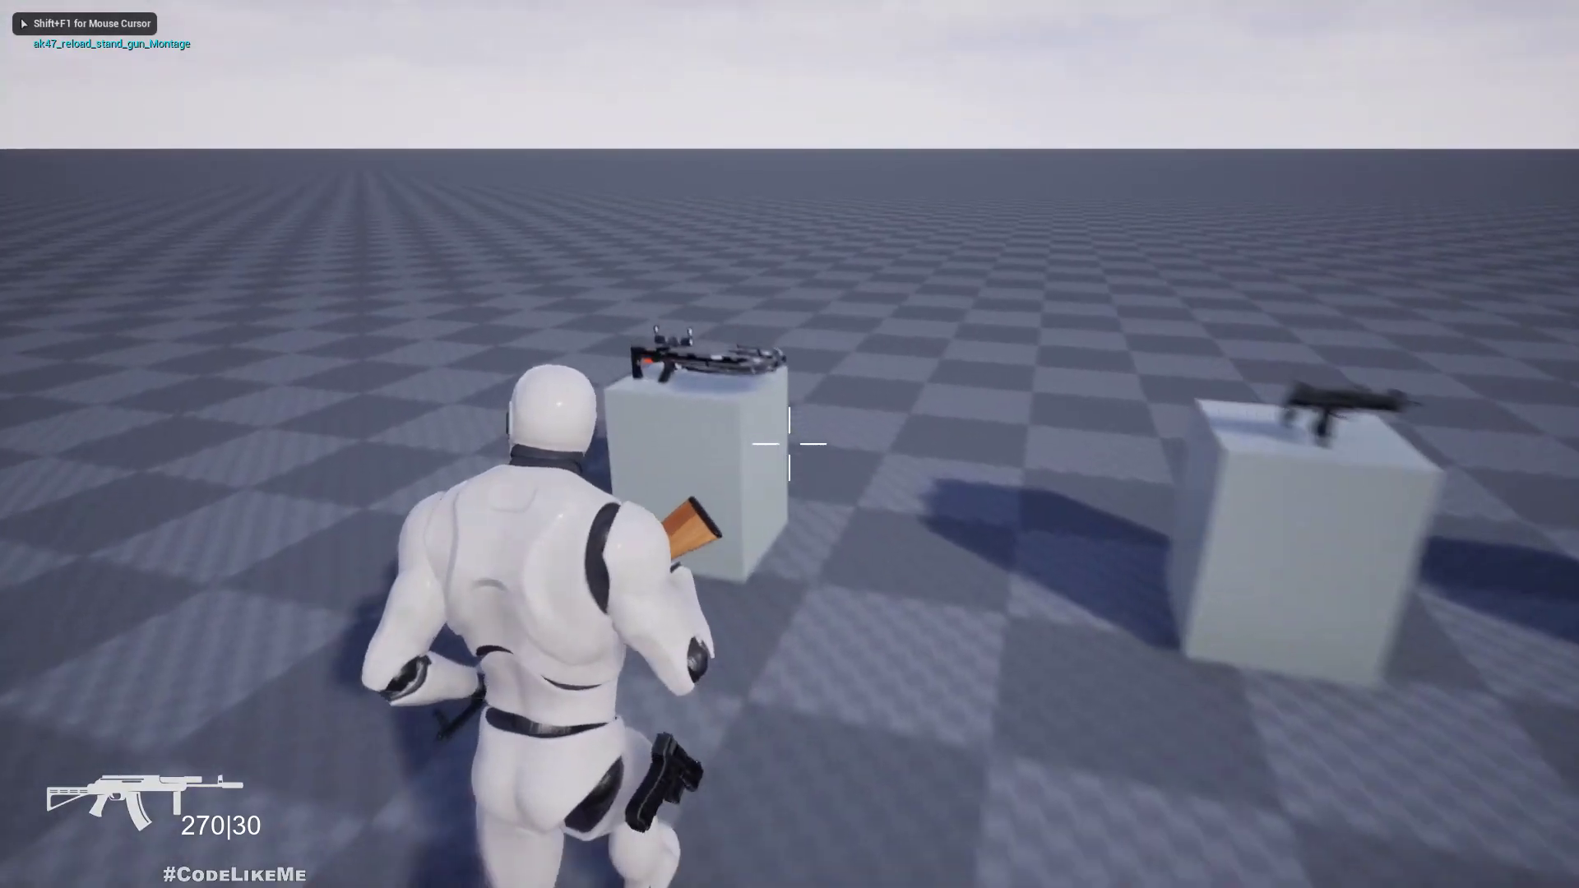
key(w)
key(e)
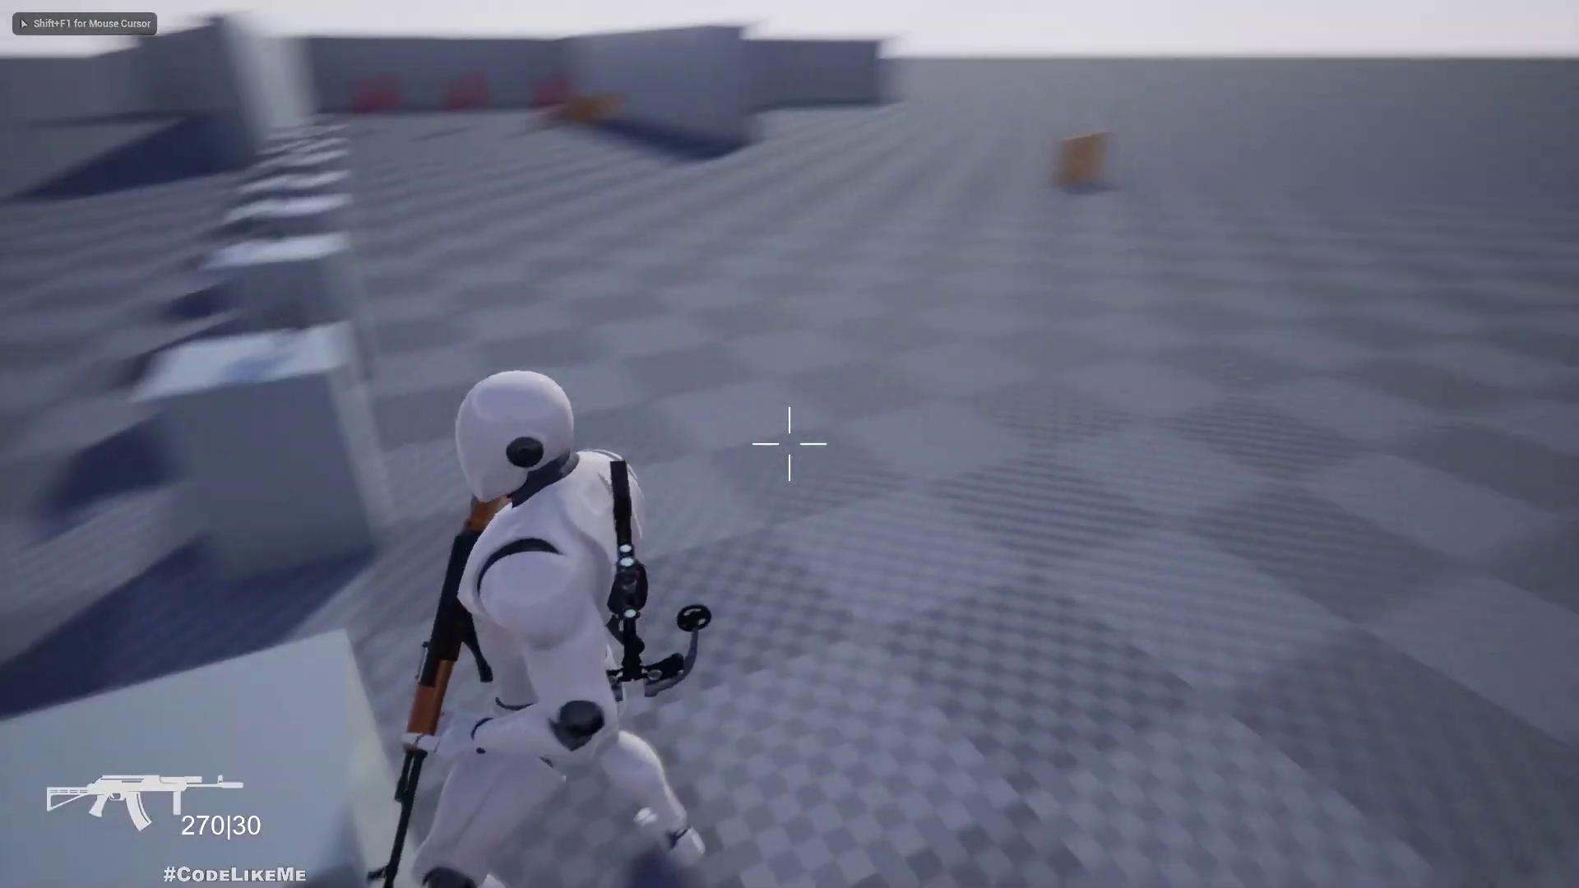
key(2)
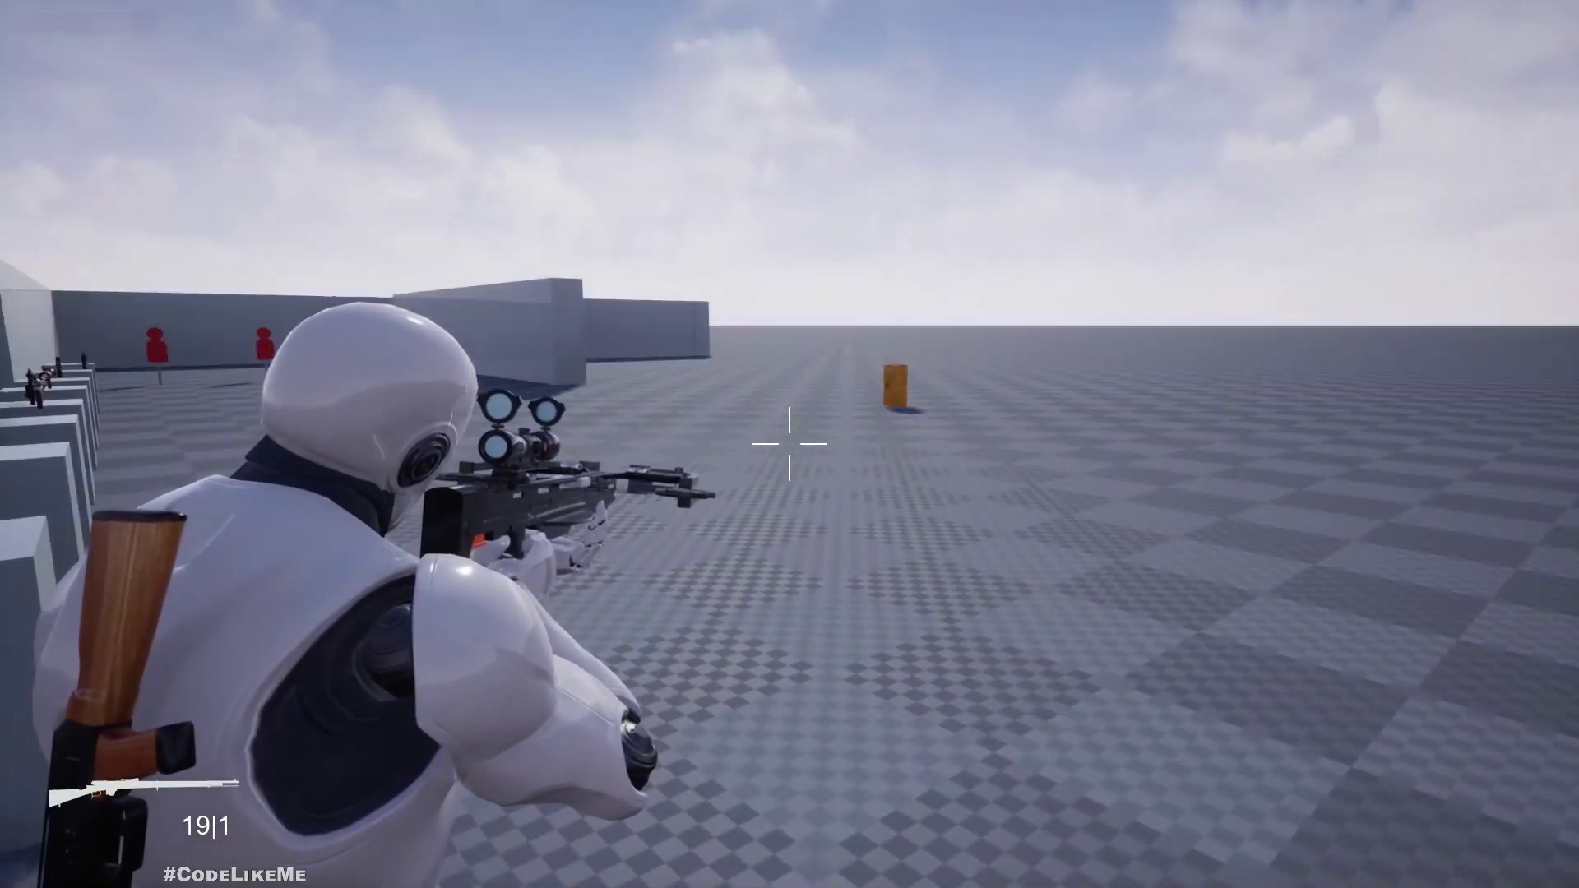
Fire and reload the crossbow repeatedly to check its trail, inspect the weapon display and end the play session
click(789, 444)
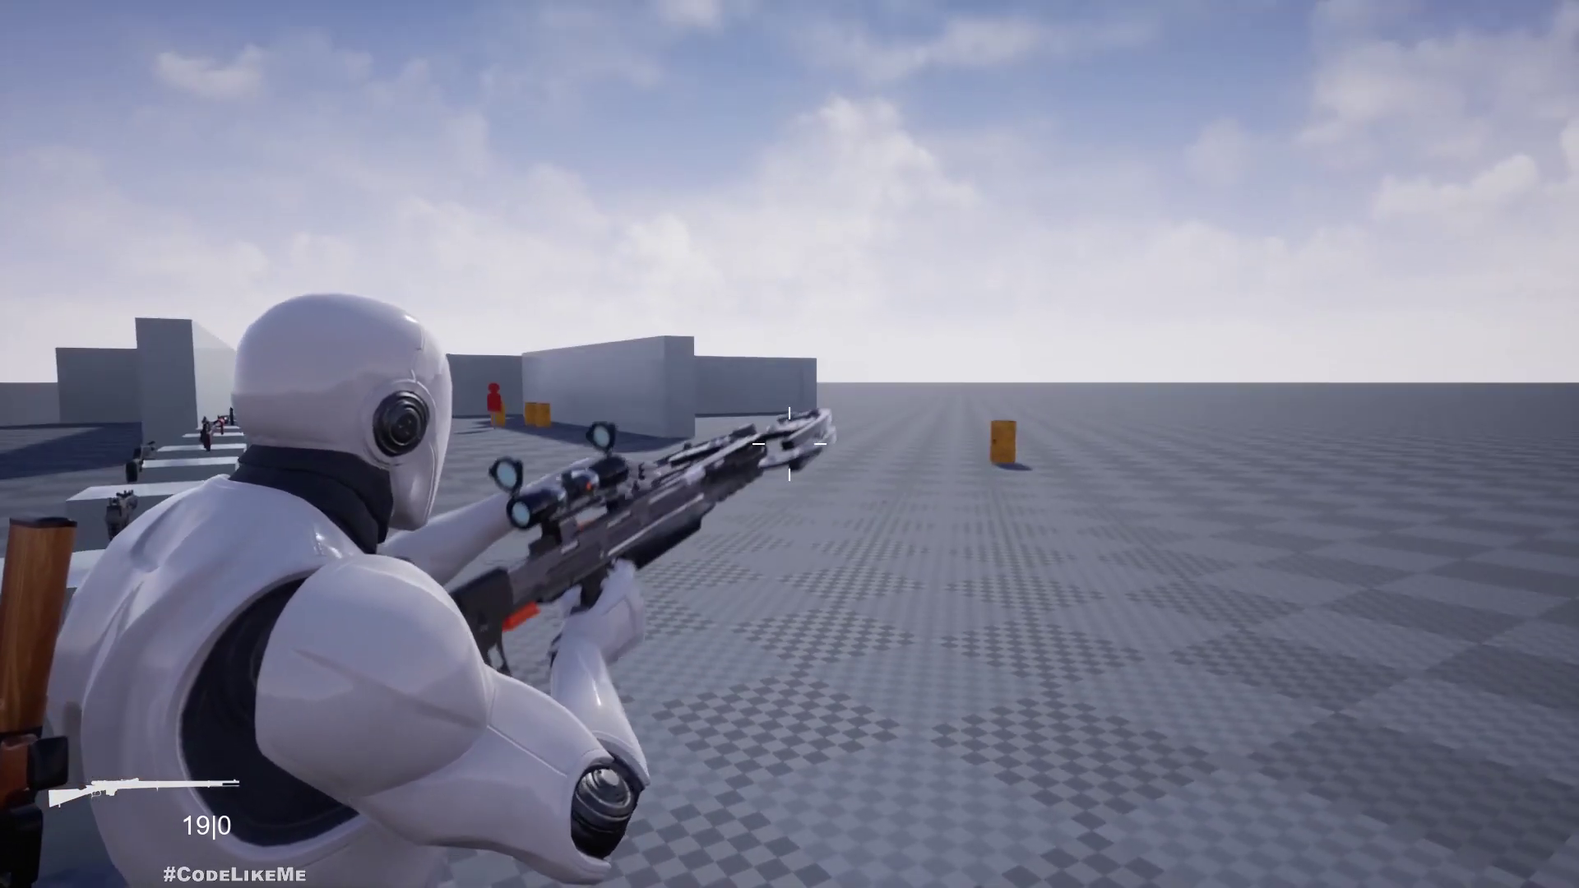
key(r)
click(789, 444)
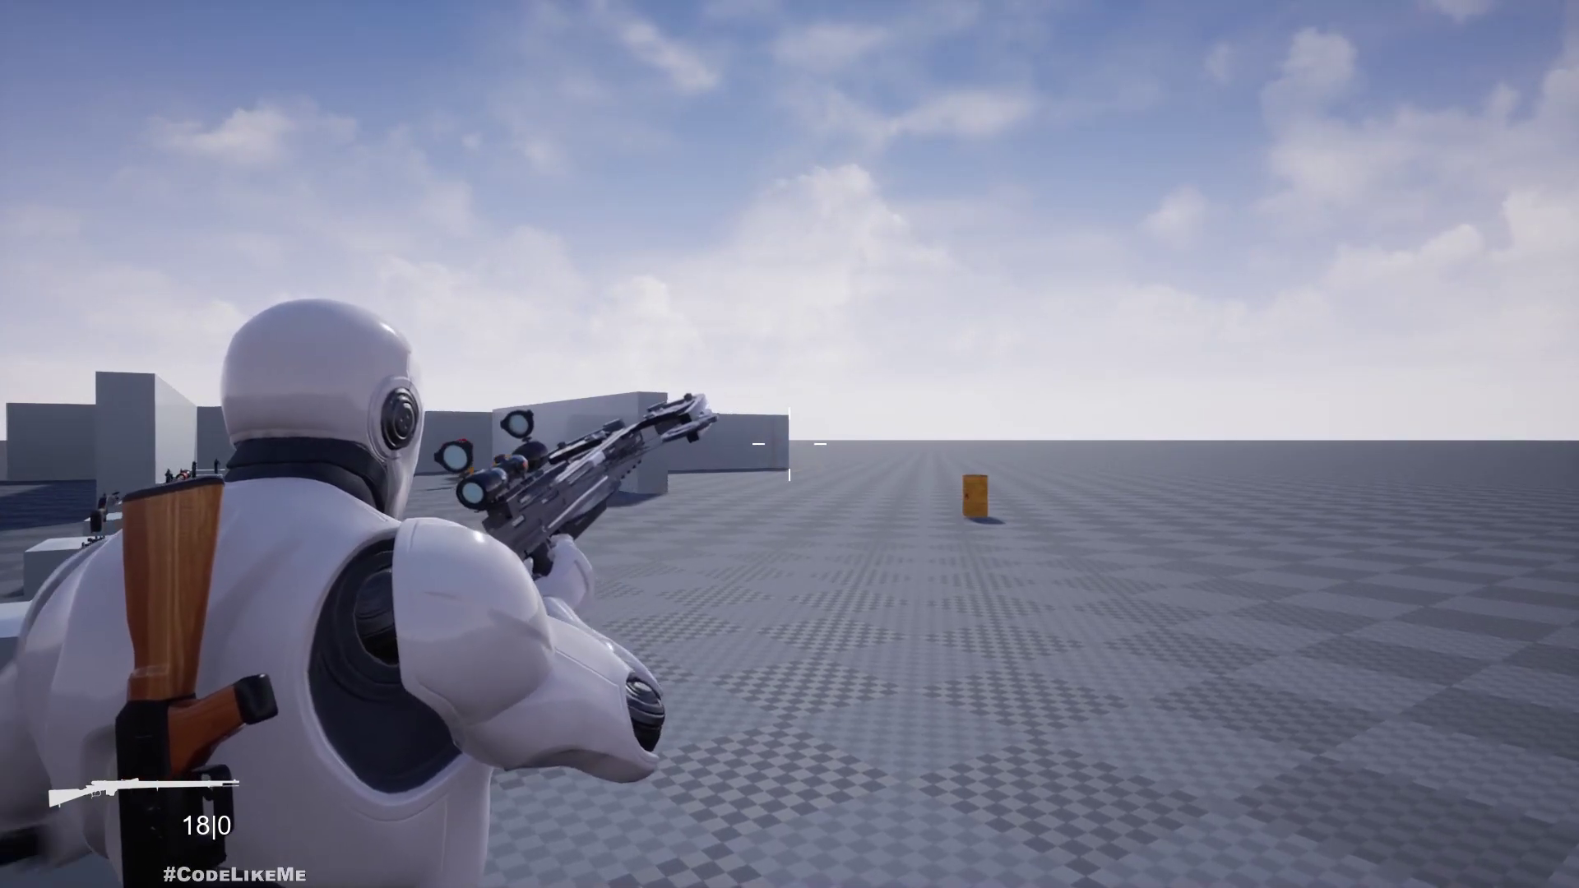
key(r)
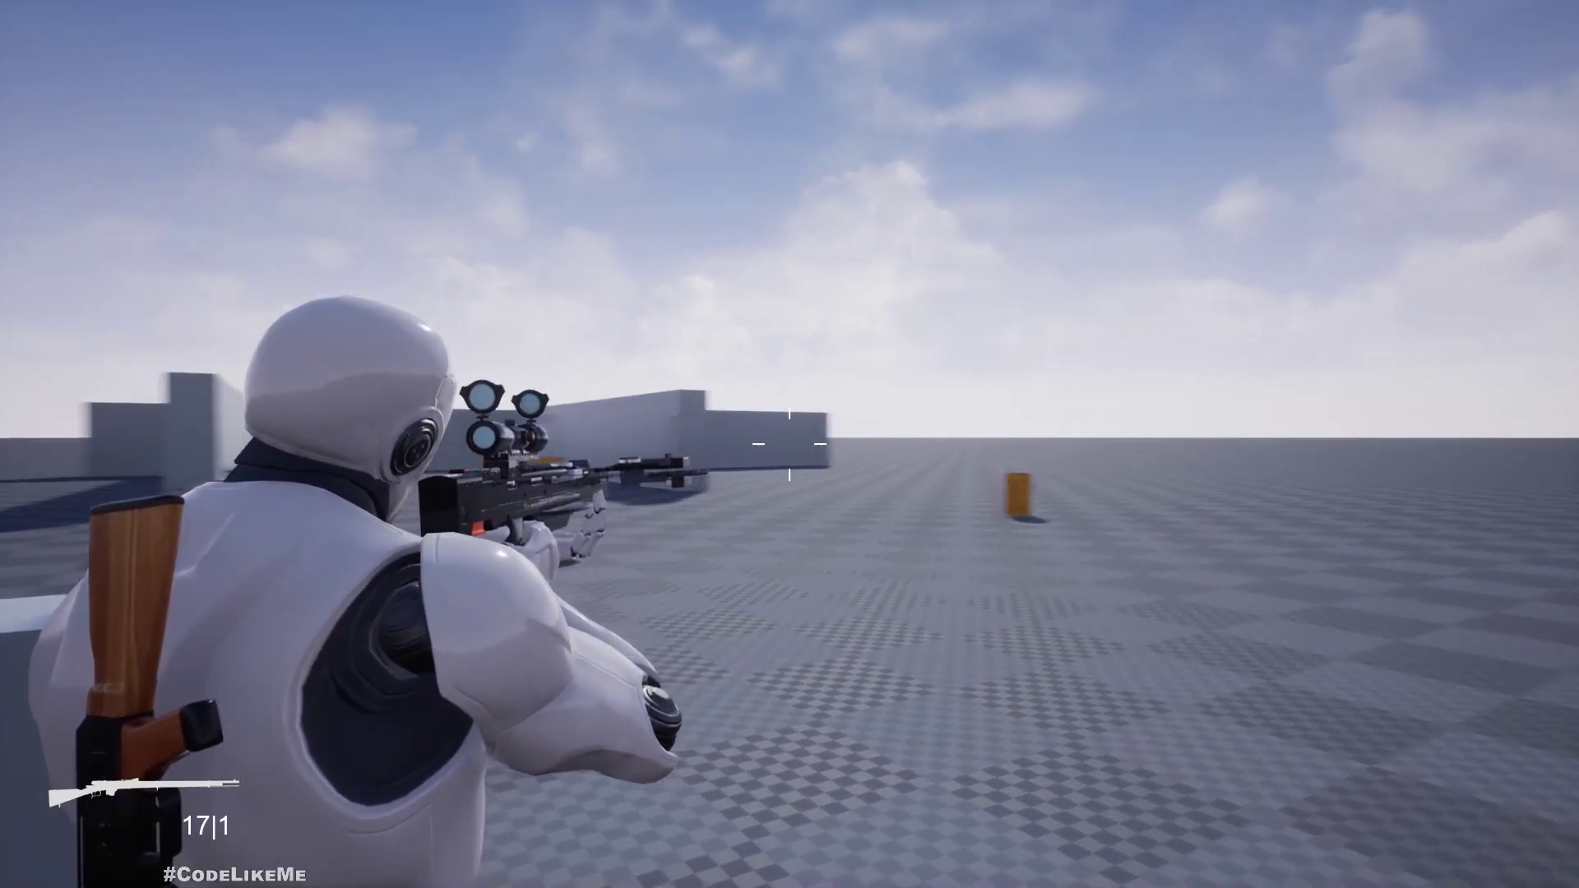
click(789, 444)
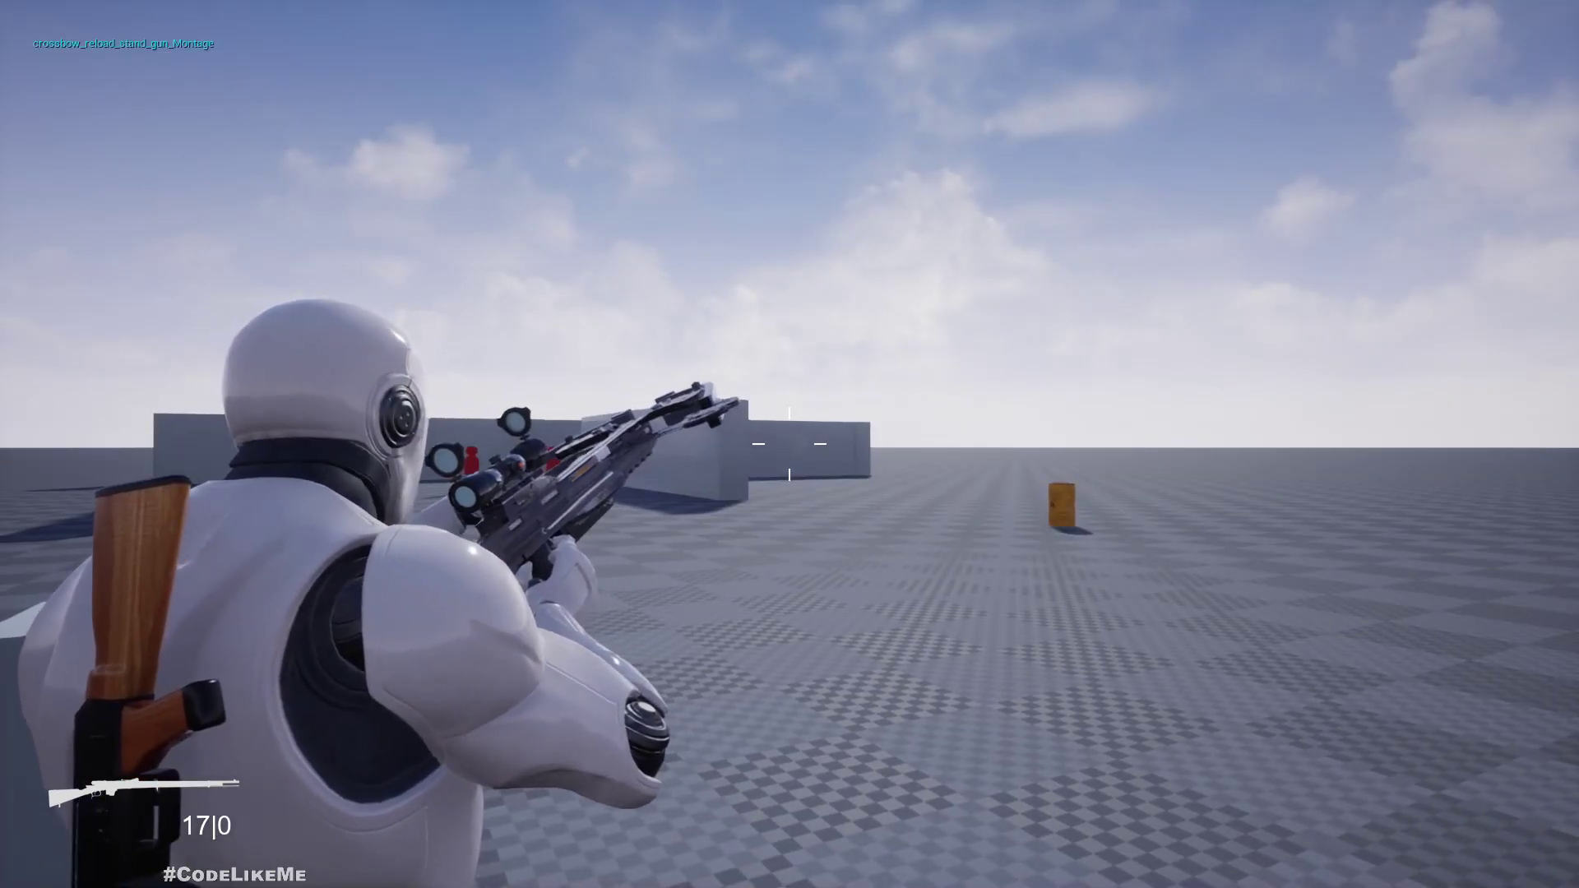
key(r)
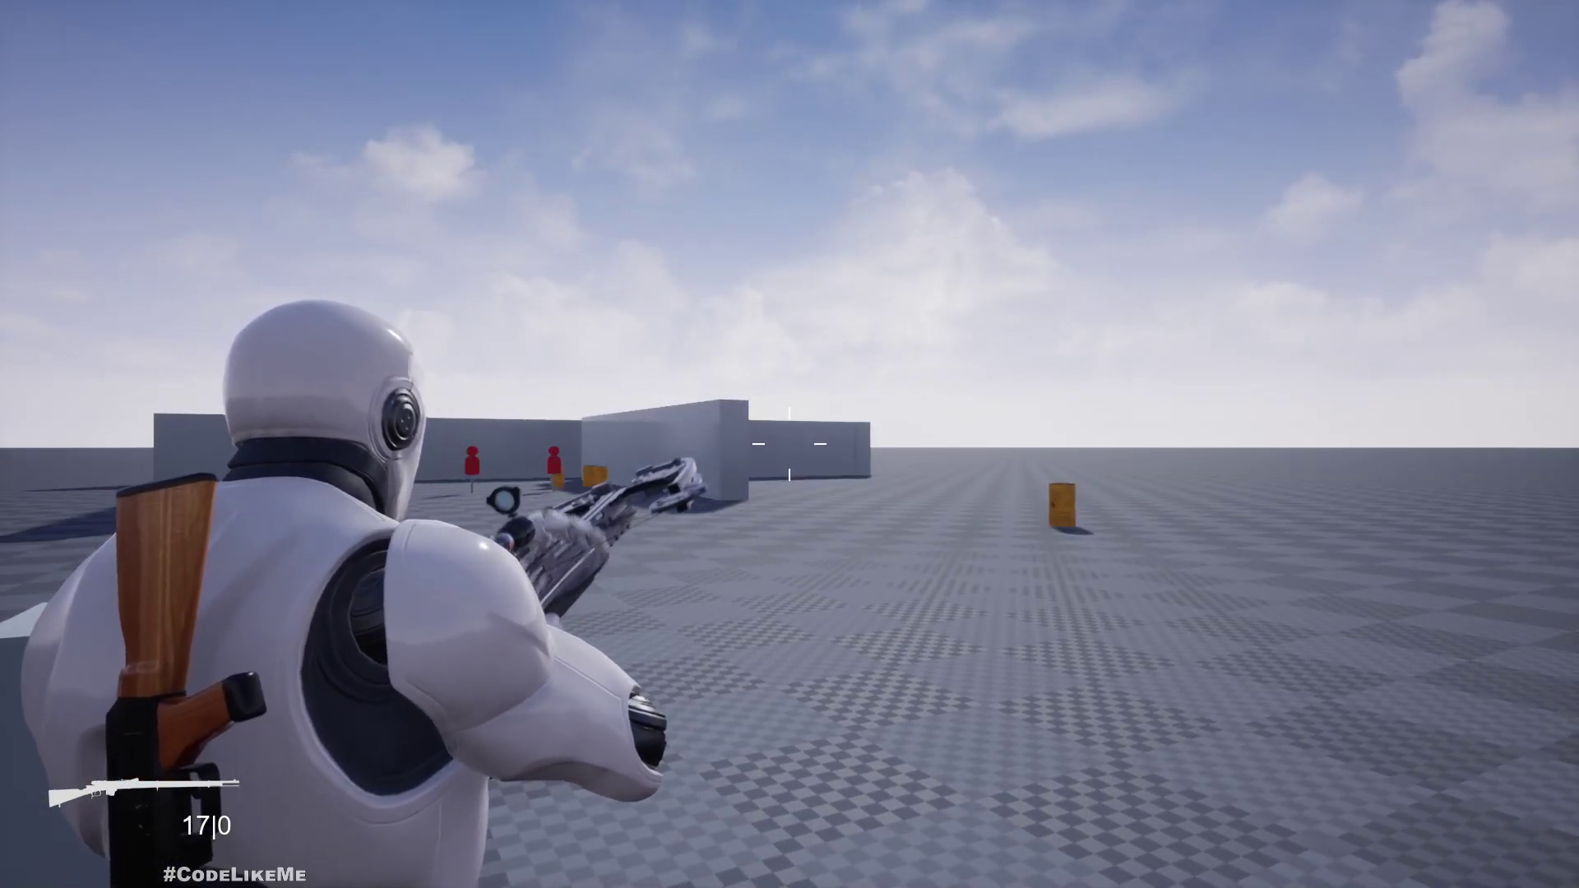
click(789, 444)
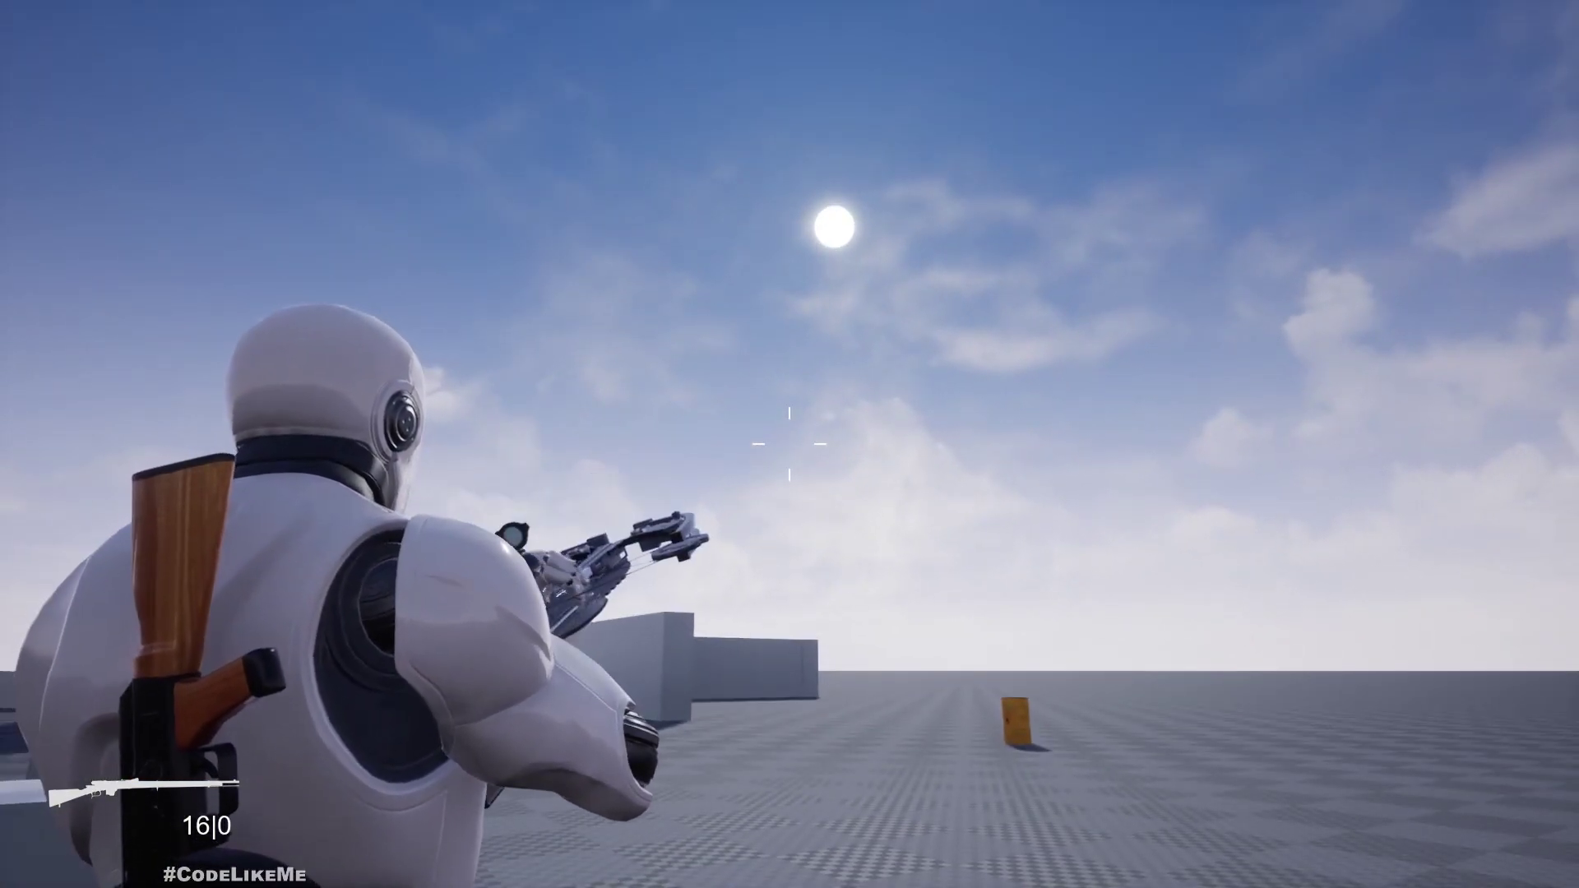
key(r)
click(789, 444)
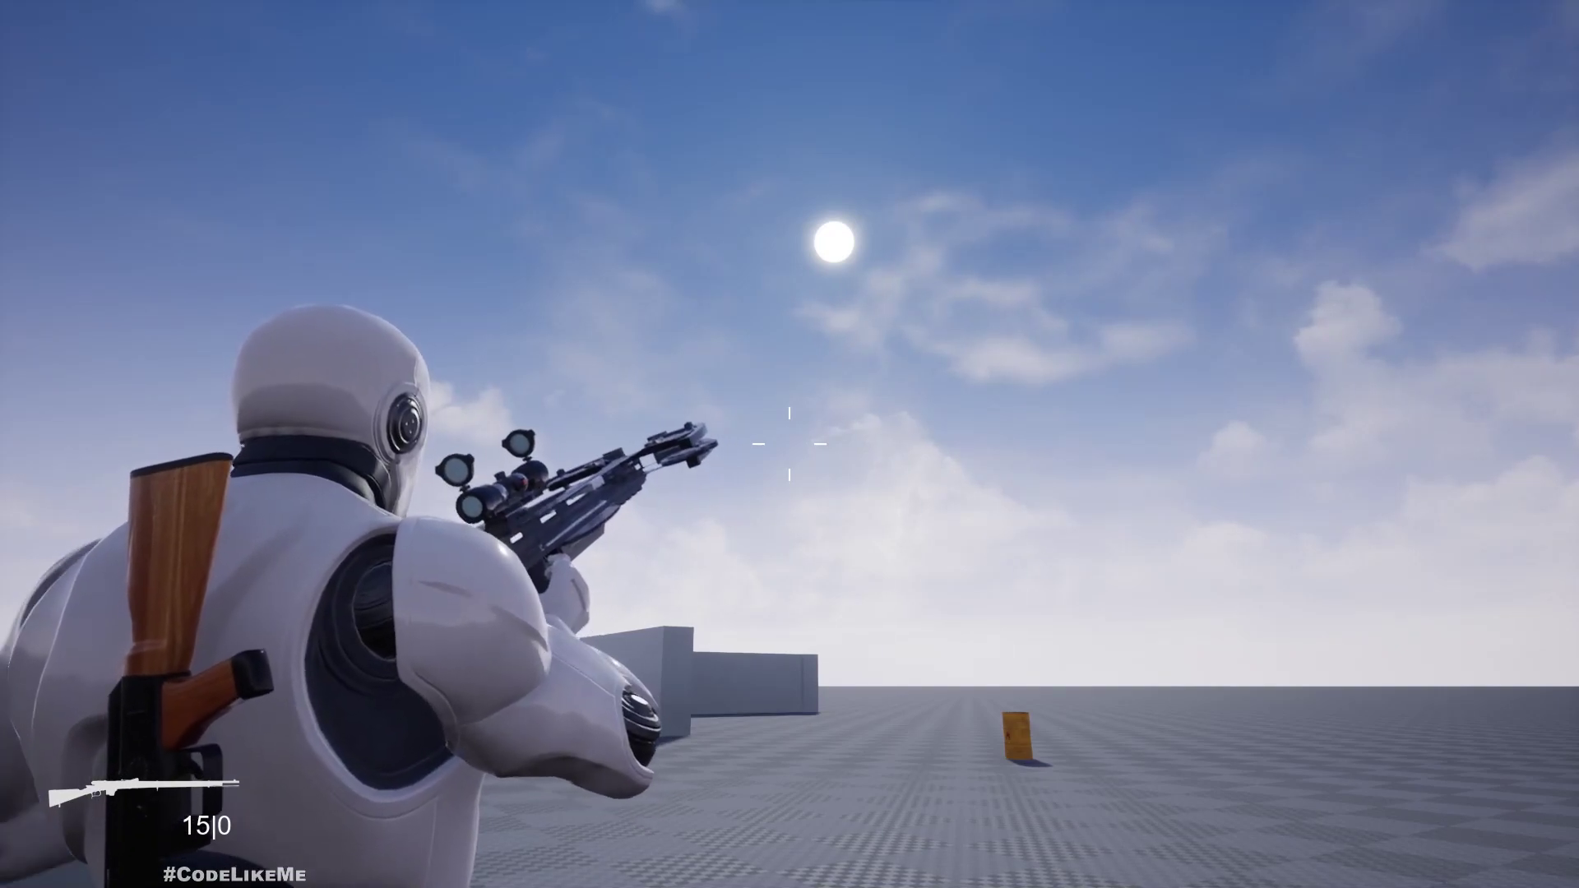
key(r)
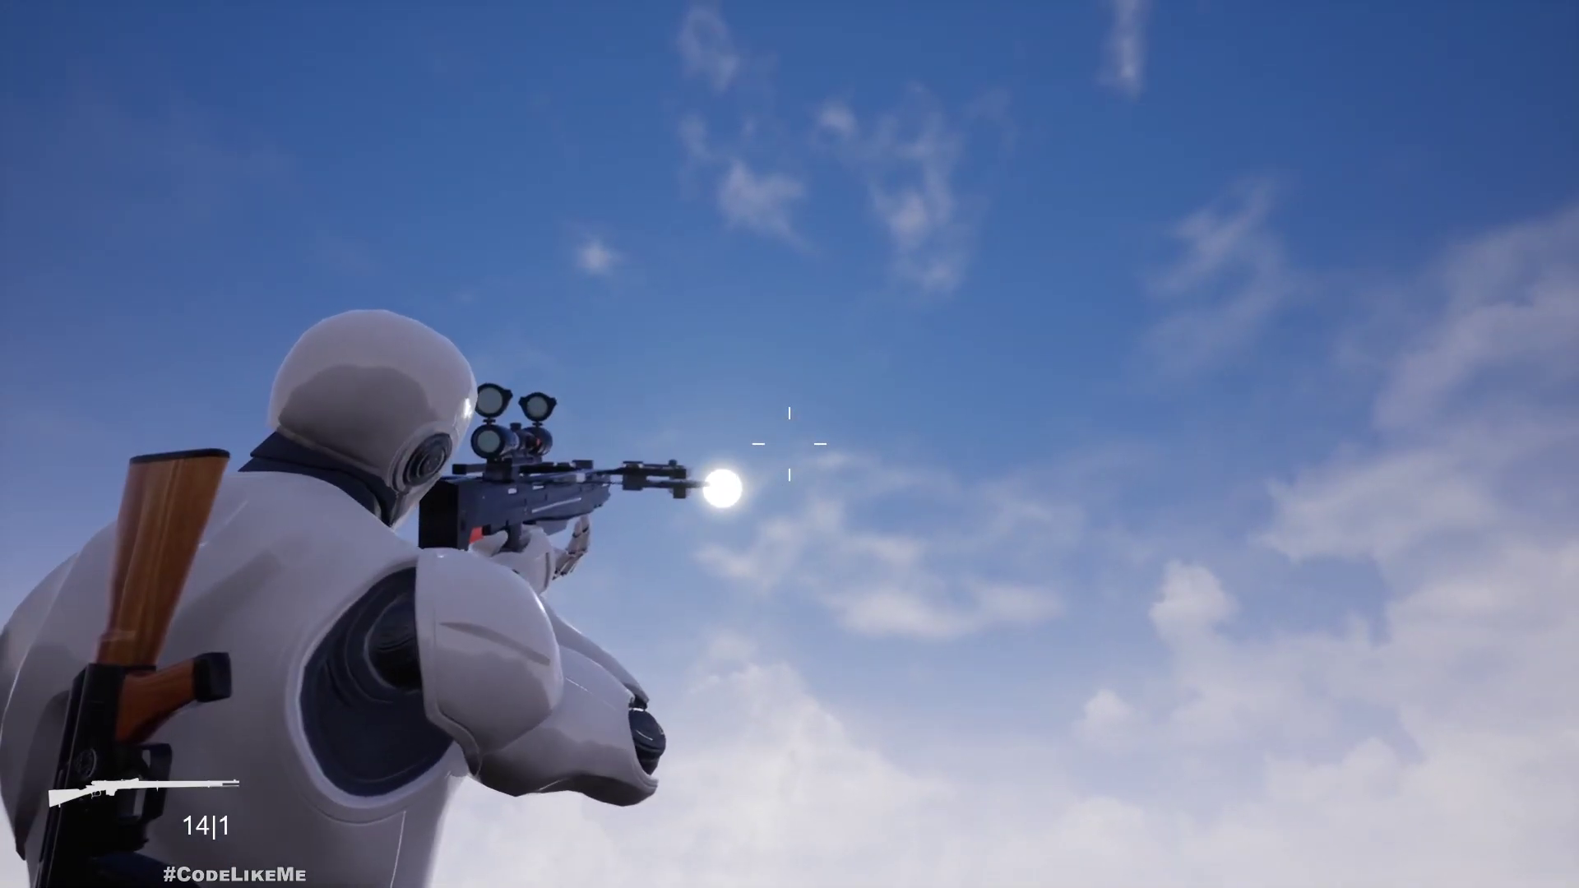
click(789, 444)
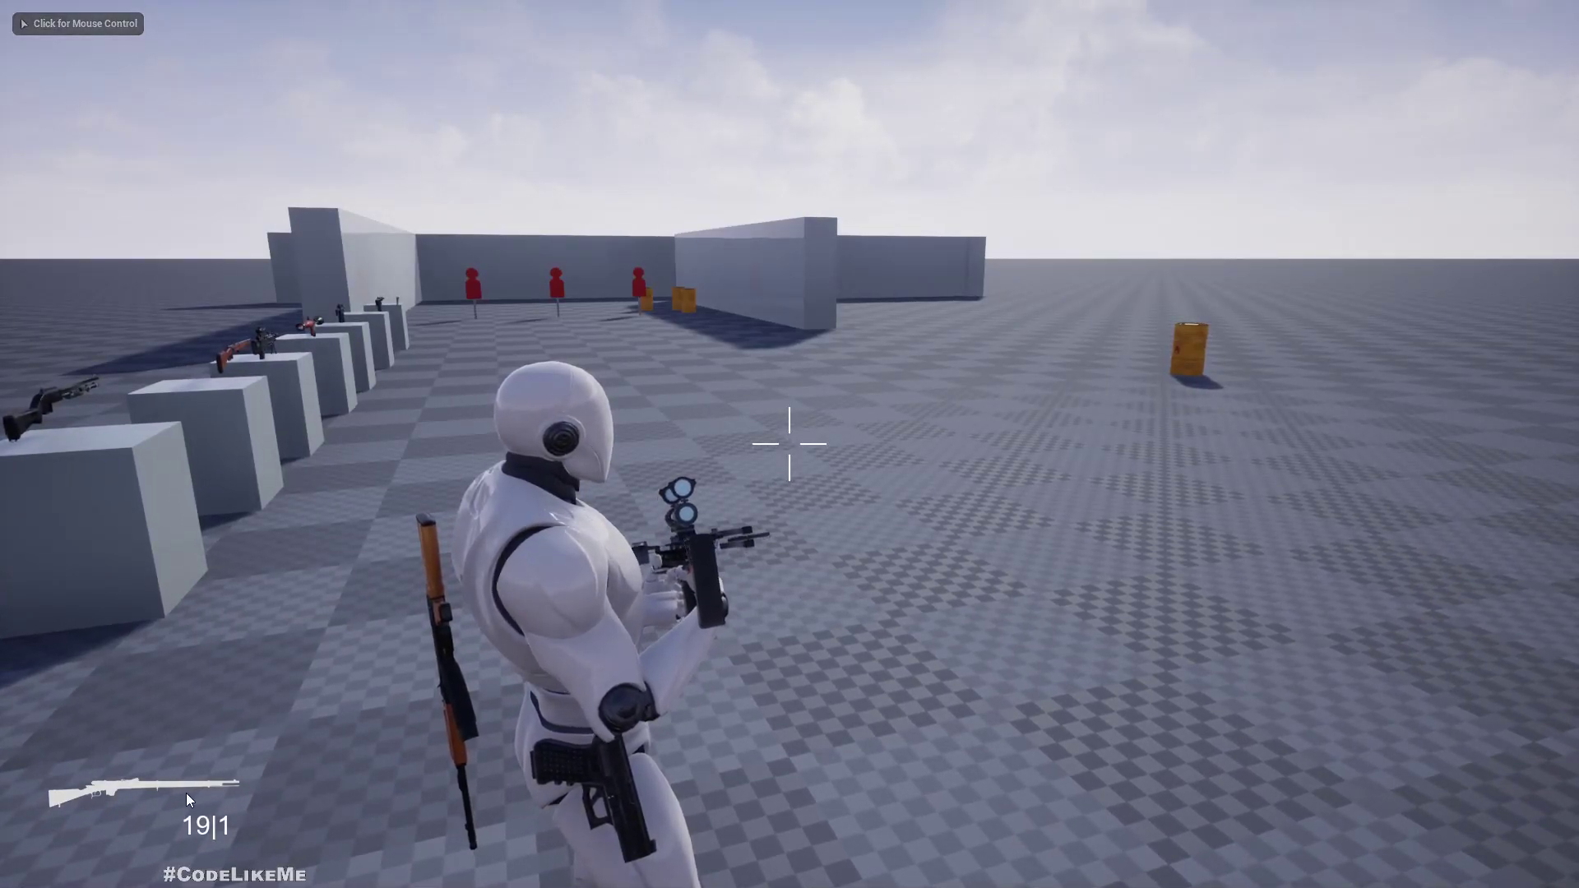
click(205, 372)
key(Escape)
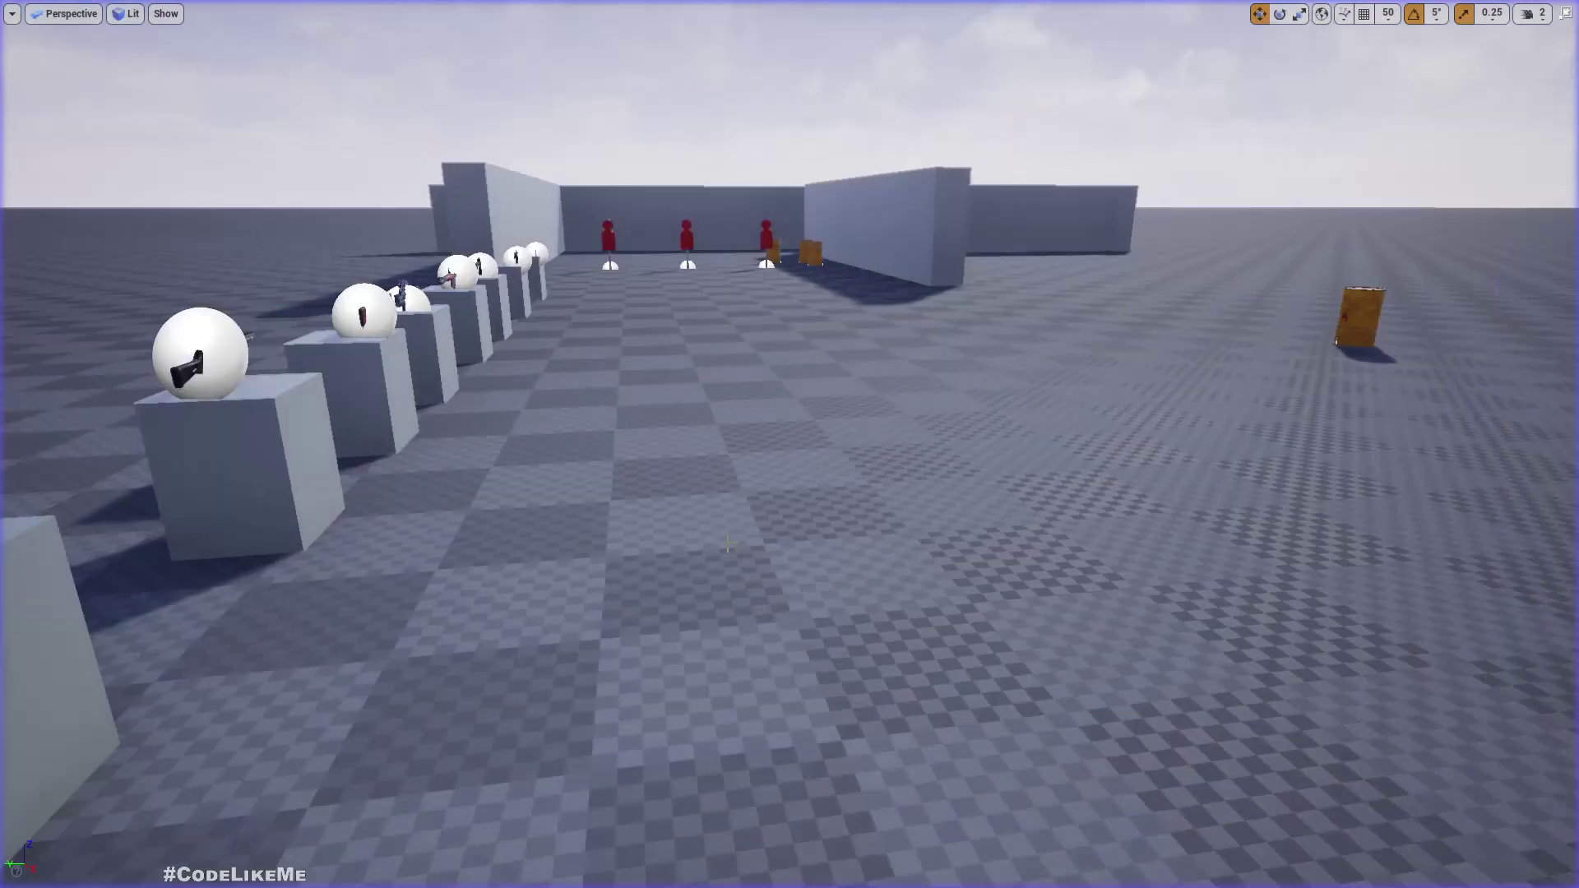
Exit the full-screen viewport, browse to gun_crossbow's weapon icon texture in UI_Assets and open the crossbow texture to inspect it
key(F11)
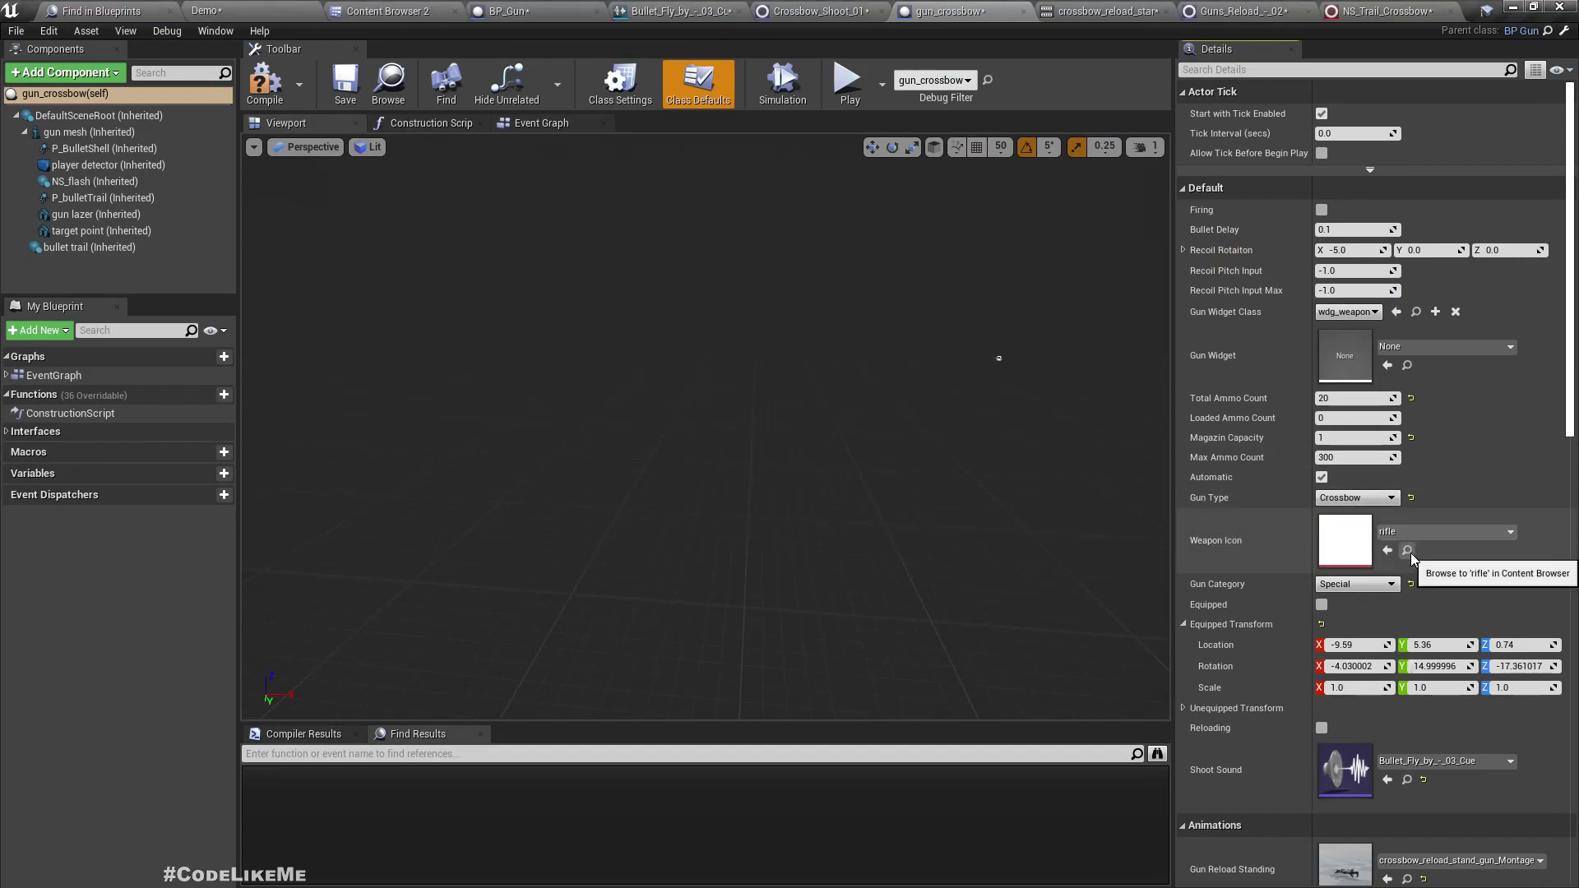
click(1410, 553)
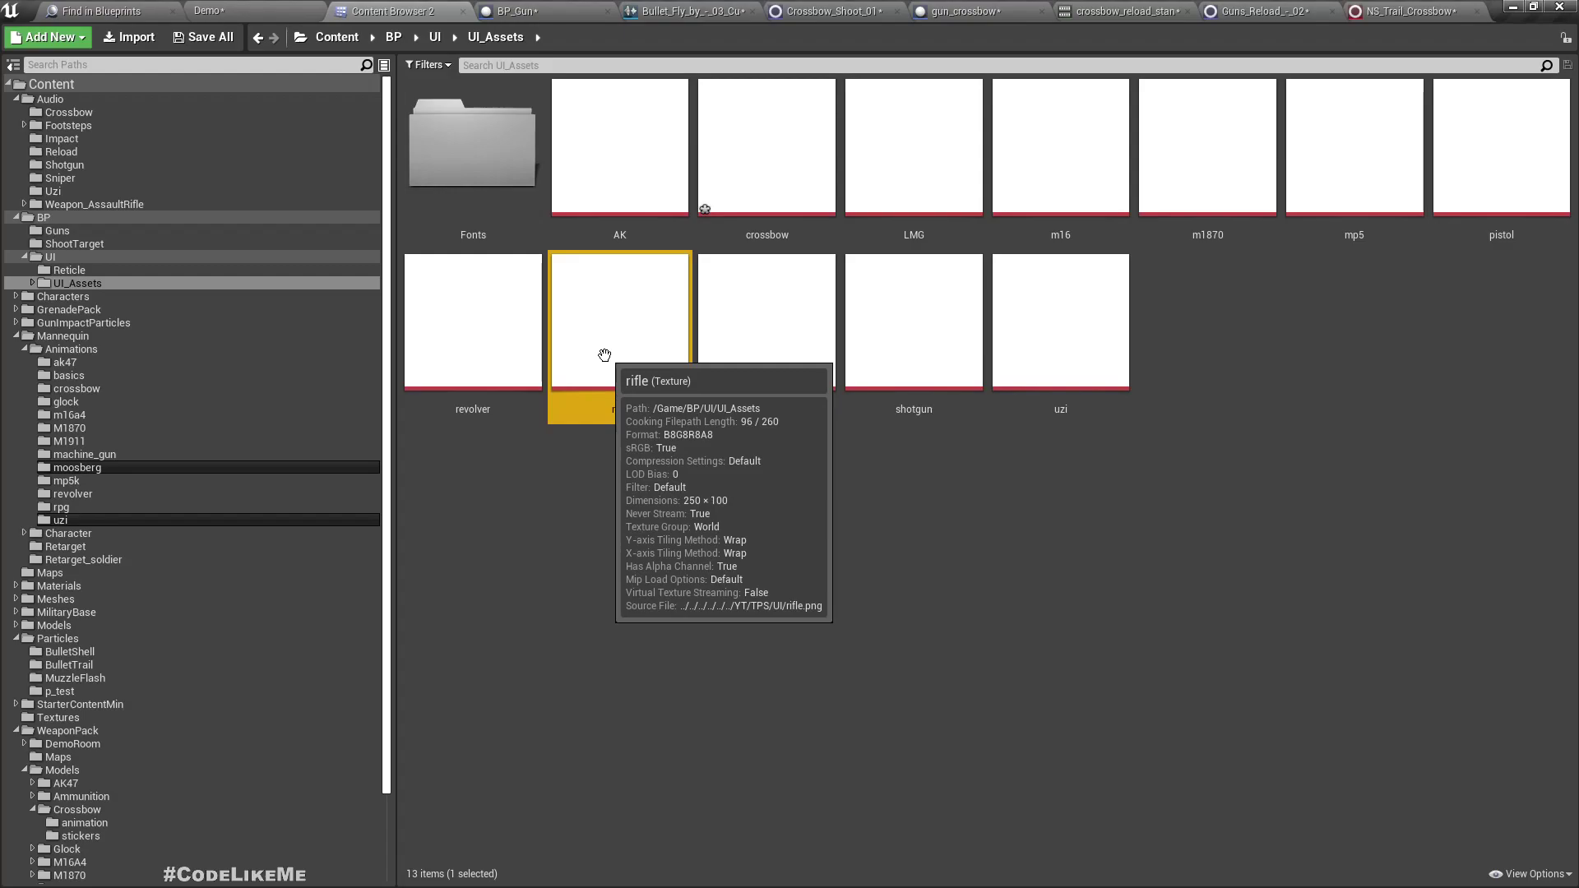
click(920, 584)
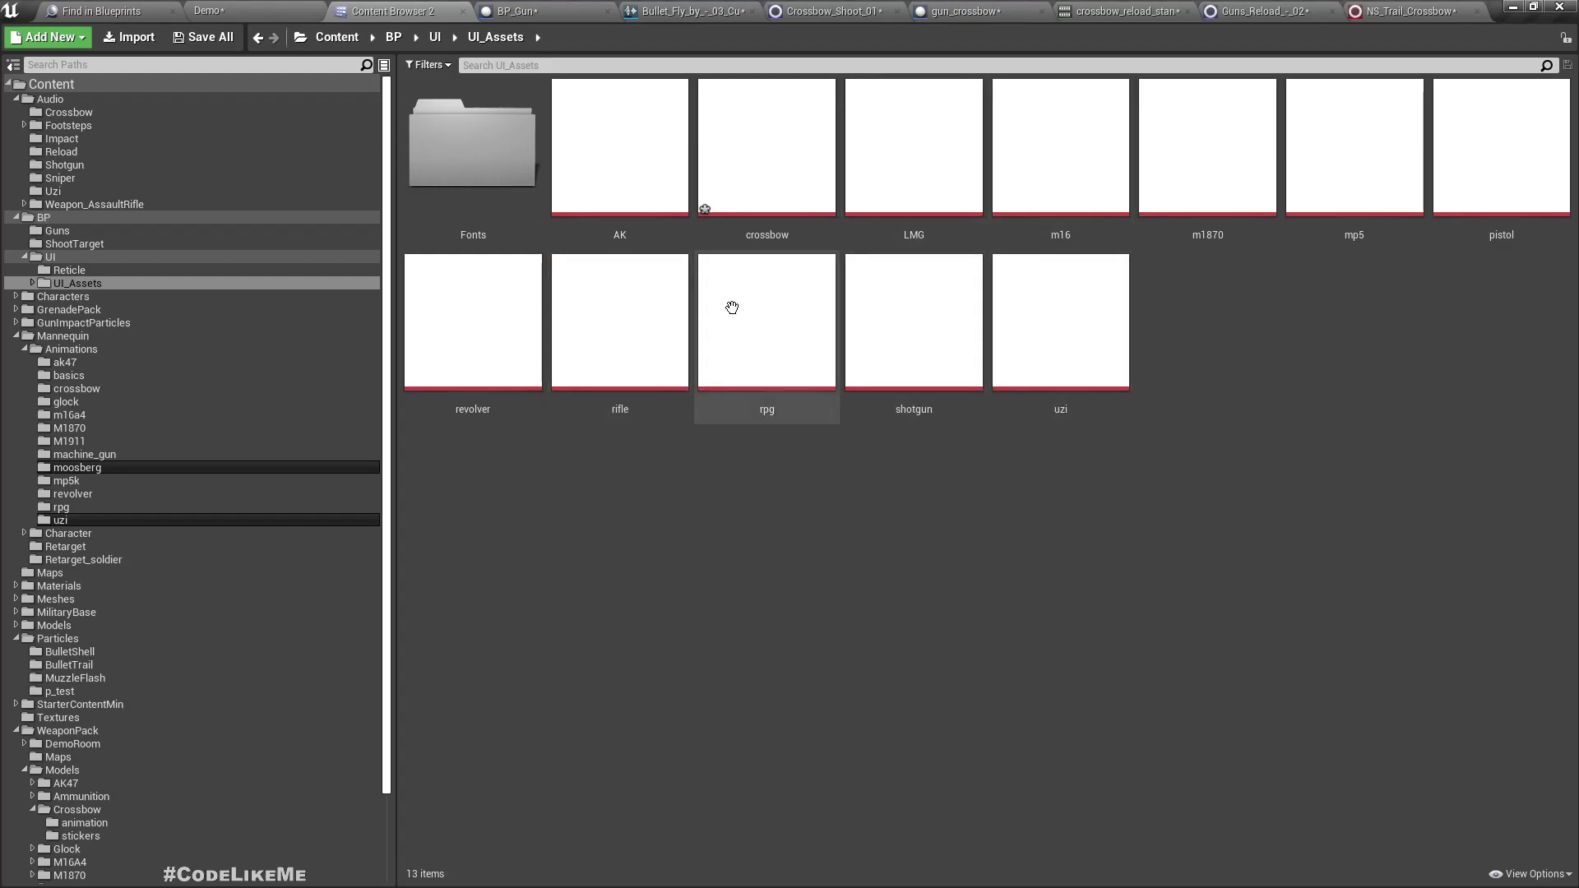
double_click(770, 178)
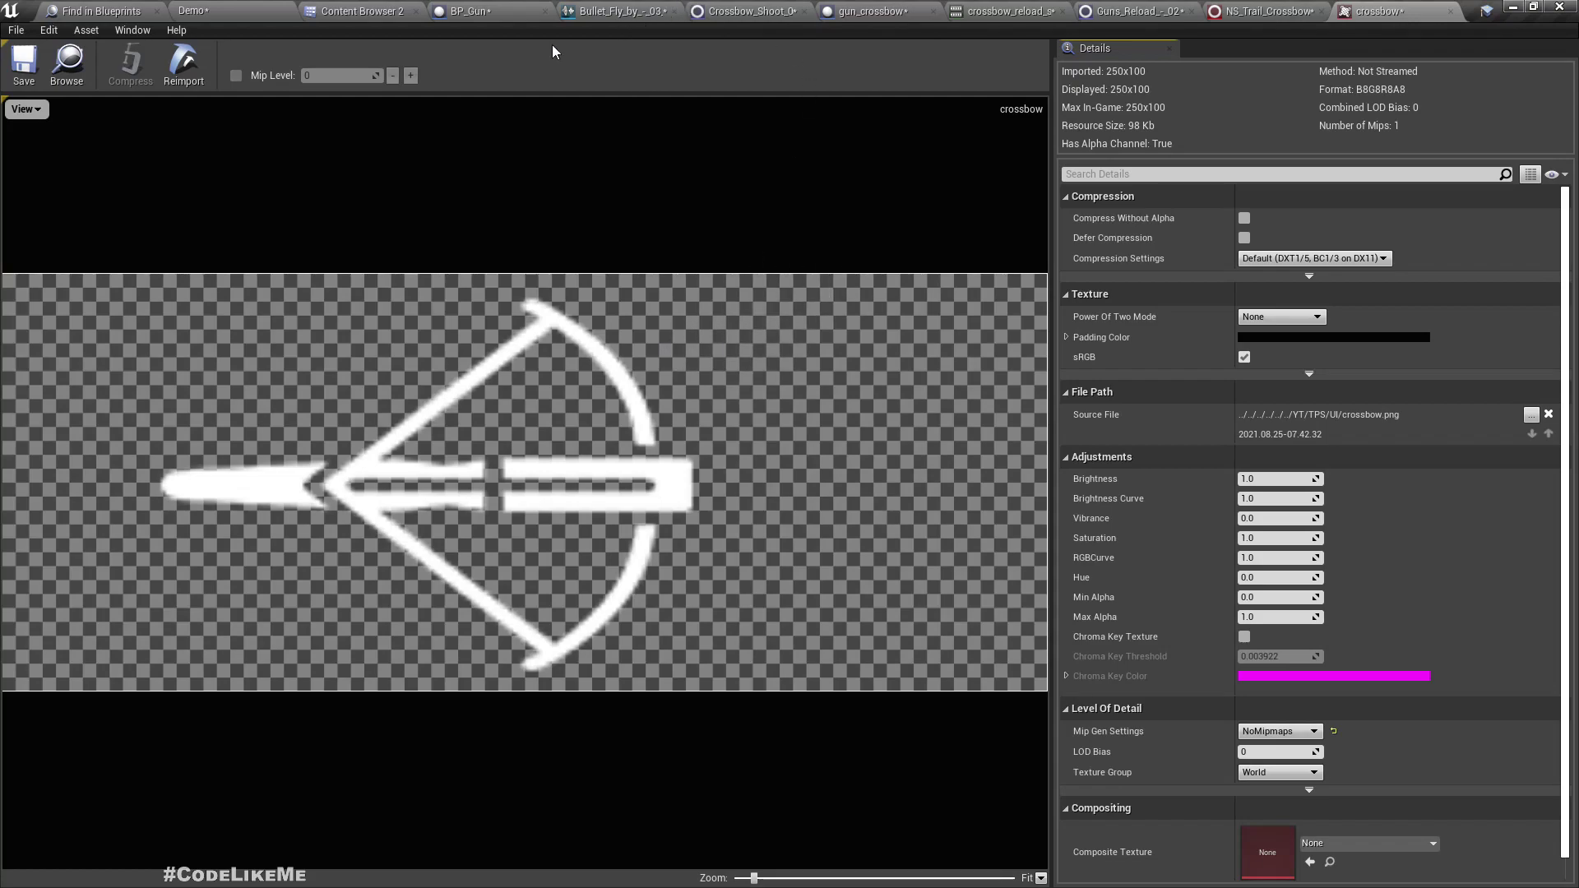
Assign the crossbow texture from UI_Assets as gun_crossbow's Weapon Icon and compile the blueprint
click(212, 8)
click(362, 10)
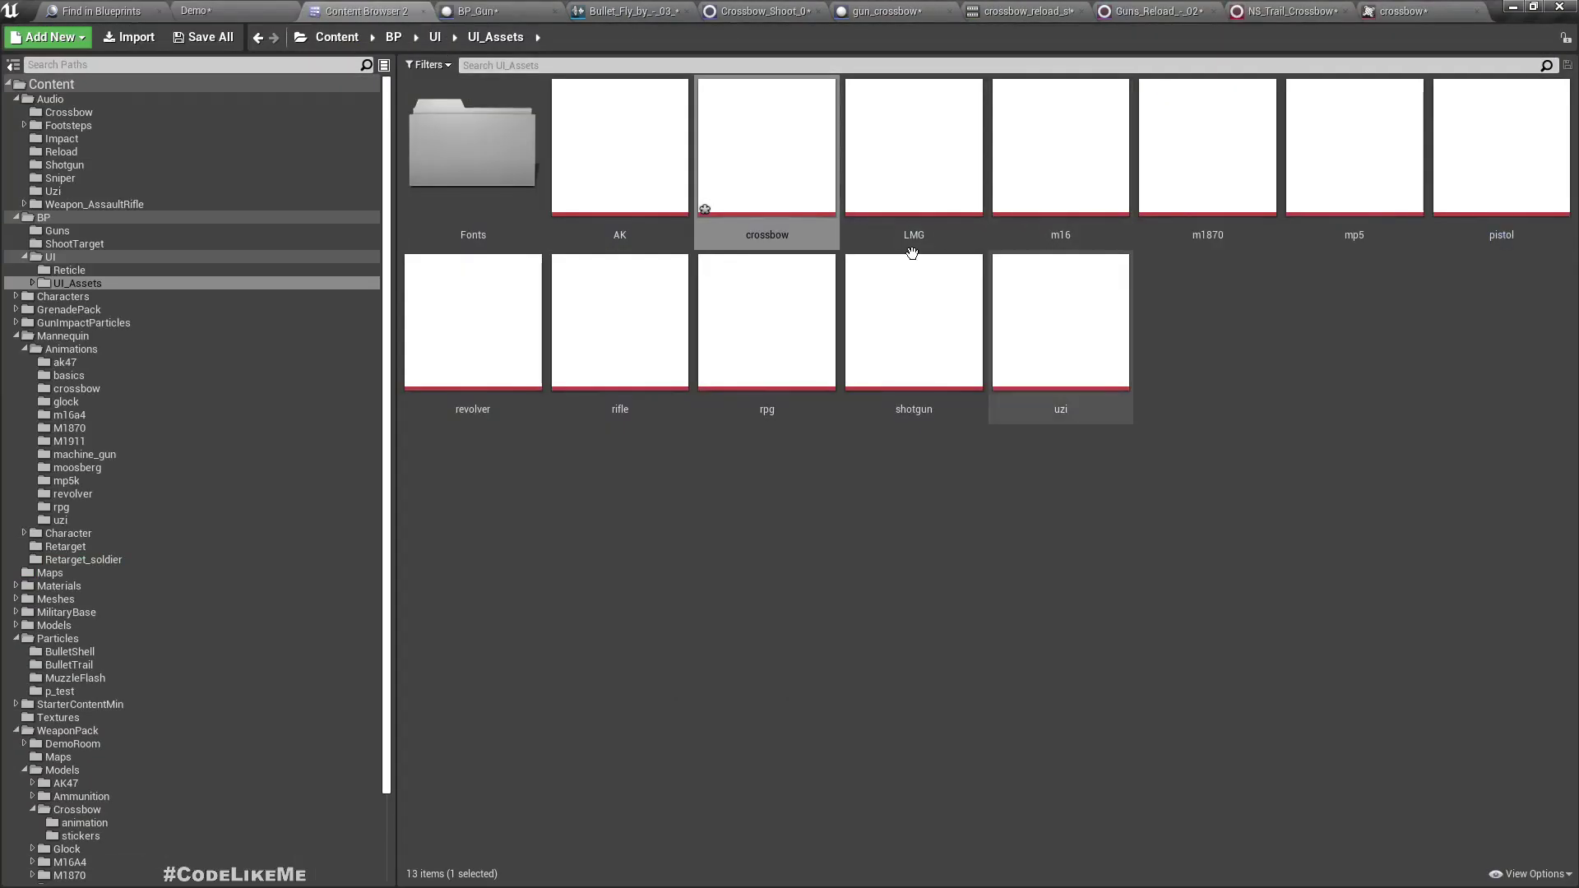
click(770, 174)
click(878, 10)
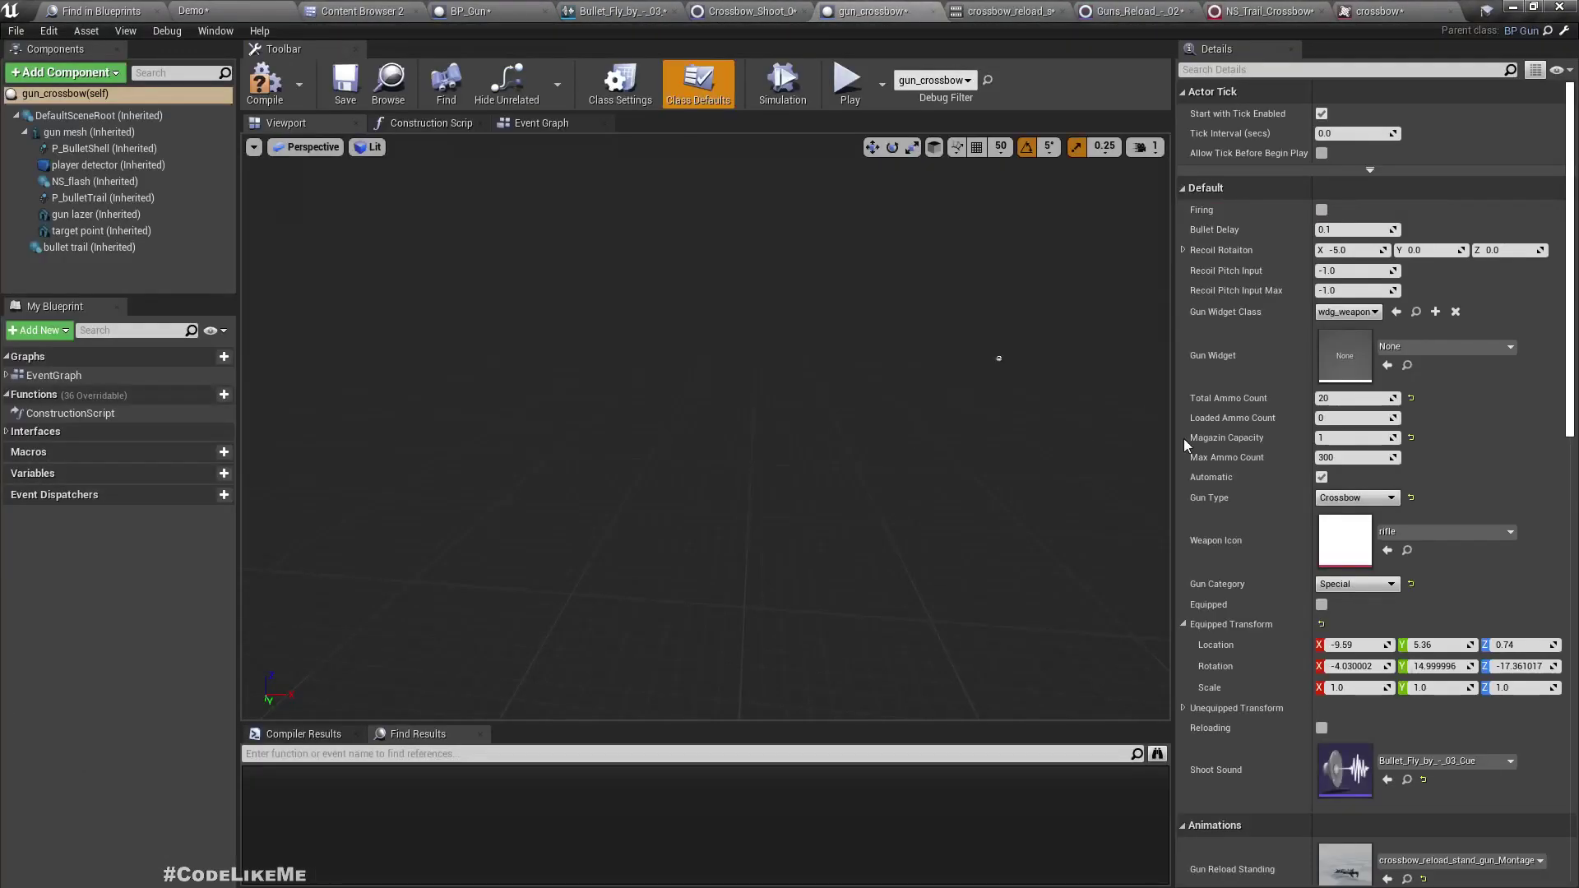
click(1387, 550)
click(271, 97)
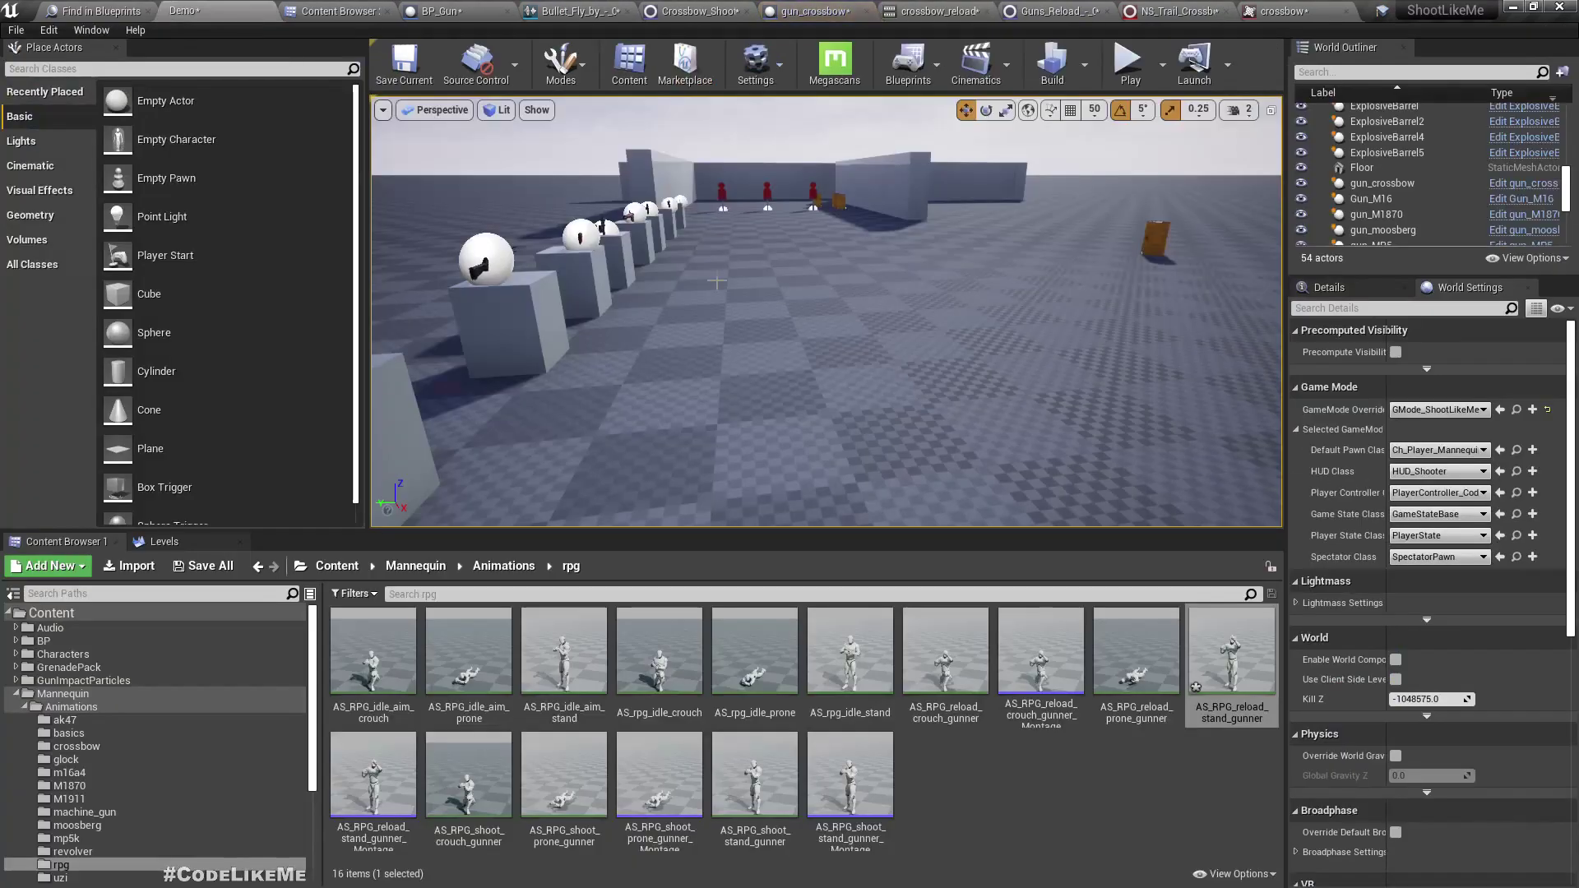
Play the Demo level full screen, walk to the crossbow's pedestal, pick it up and equip it to check its weapon icon
key(F11)
key(alt+p)
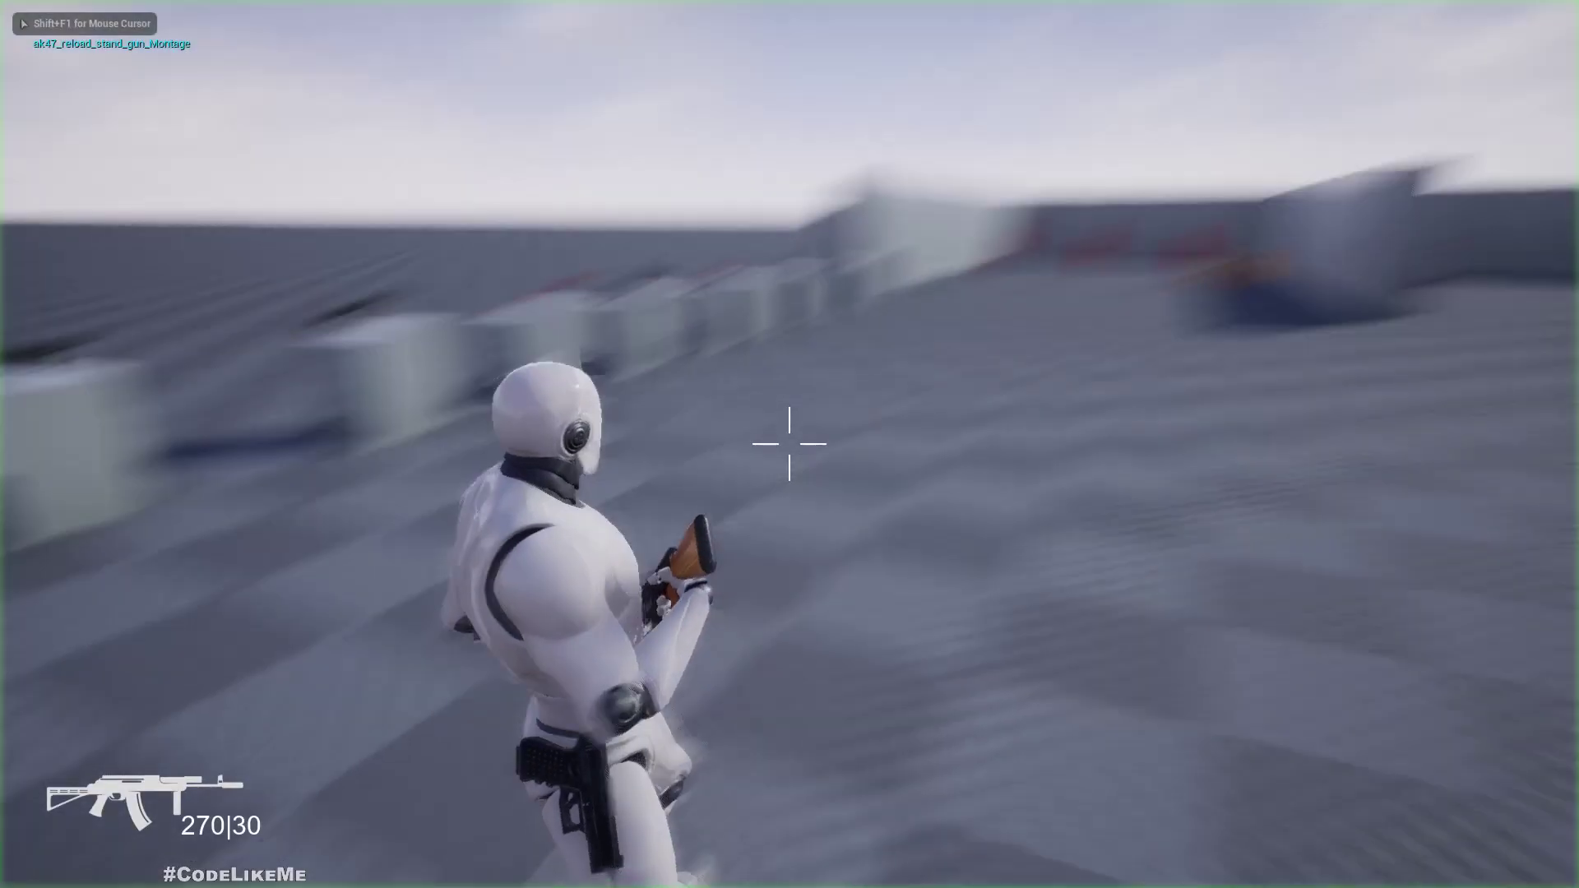
key(w)
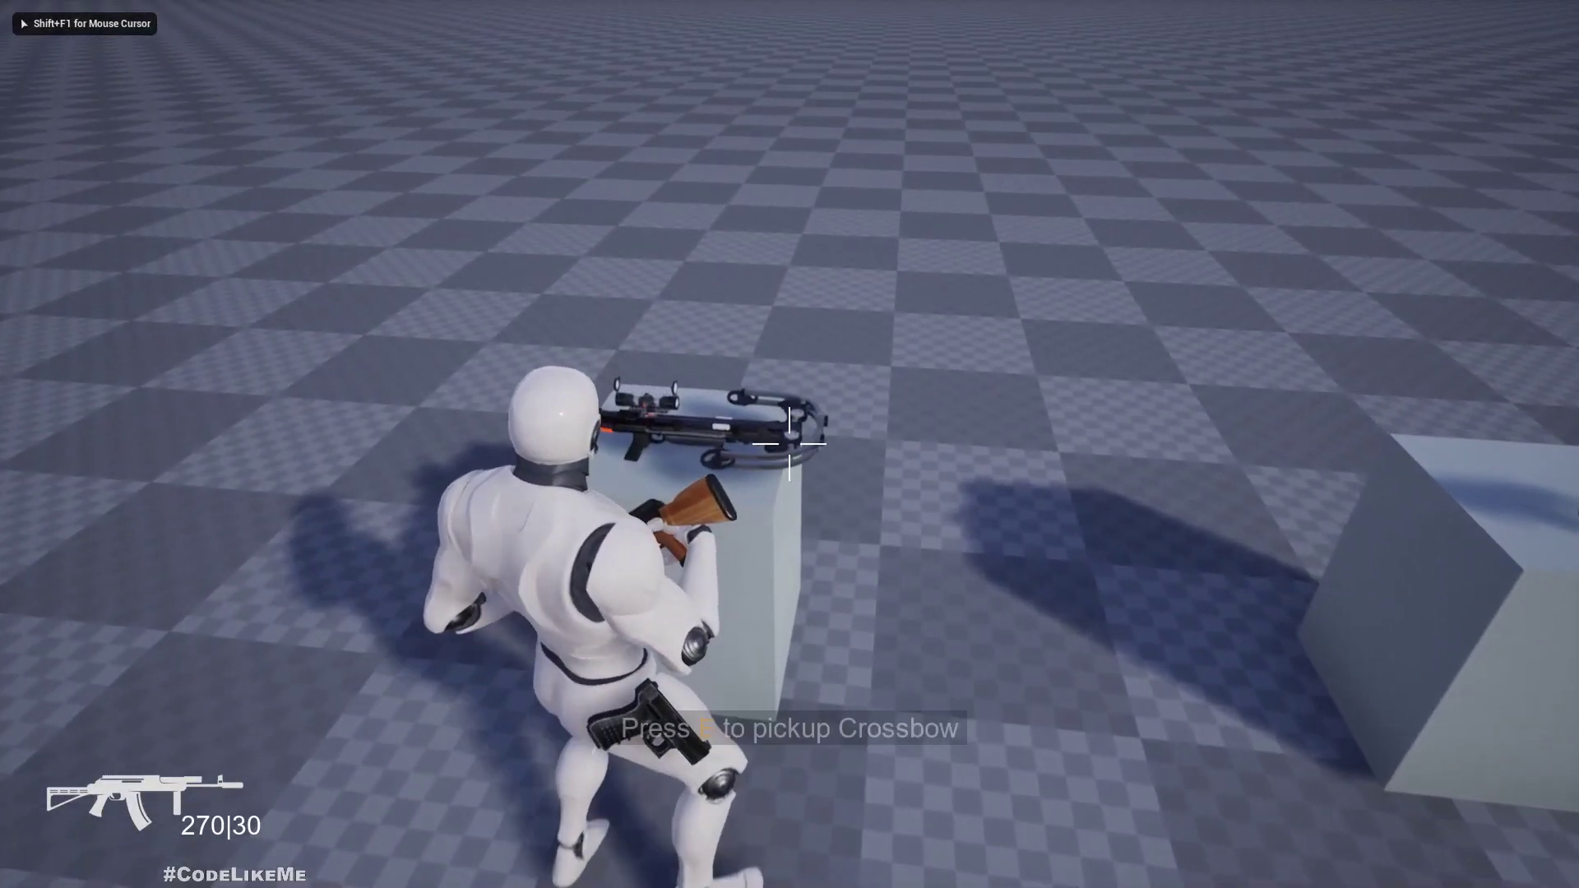
key(e)
key(2)
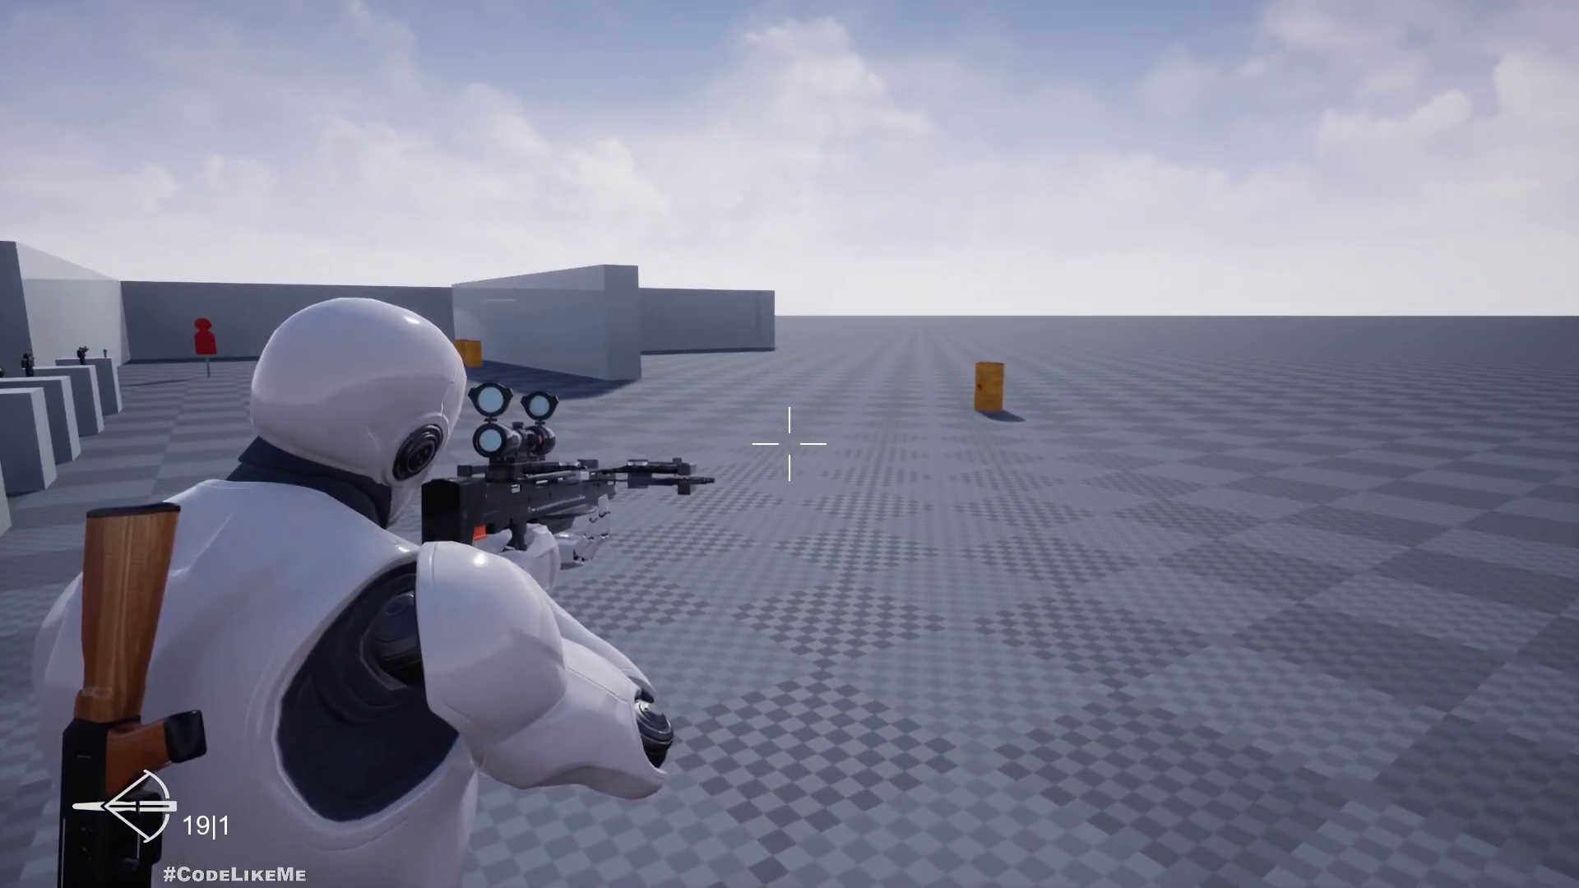
Aim and fire the crossbow several times in different directions to check its bolt trail, reload and ammo display
right_drag(789, 444, 789, 444)
click(790, 444)
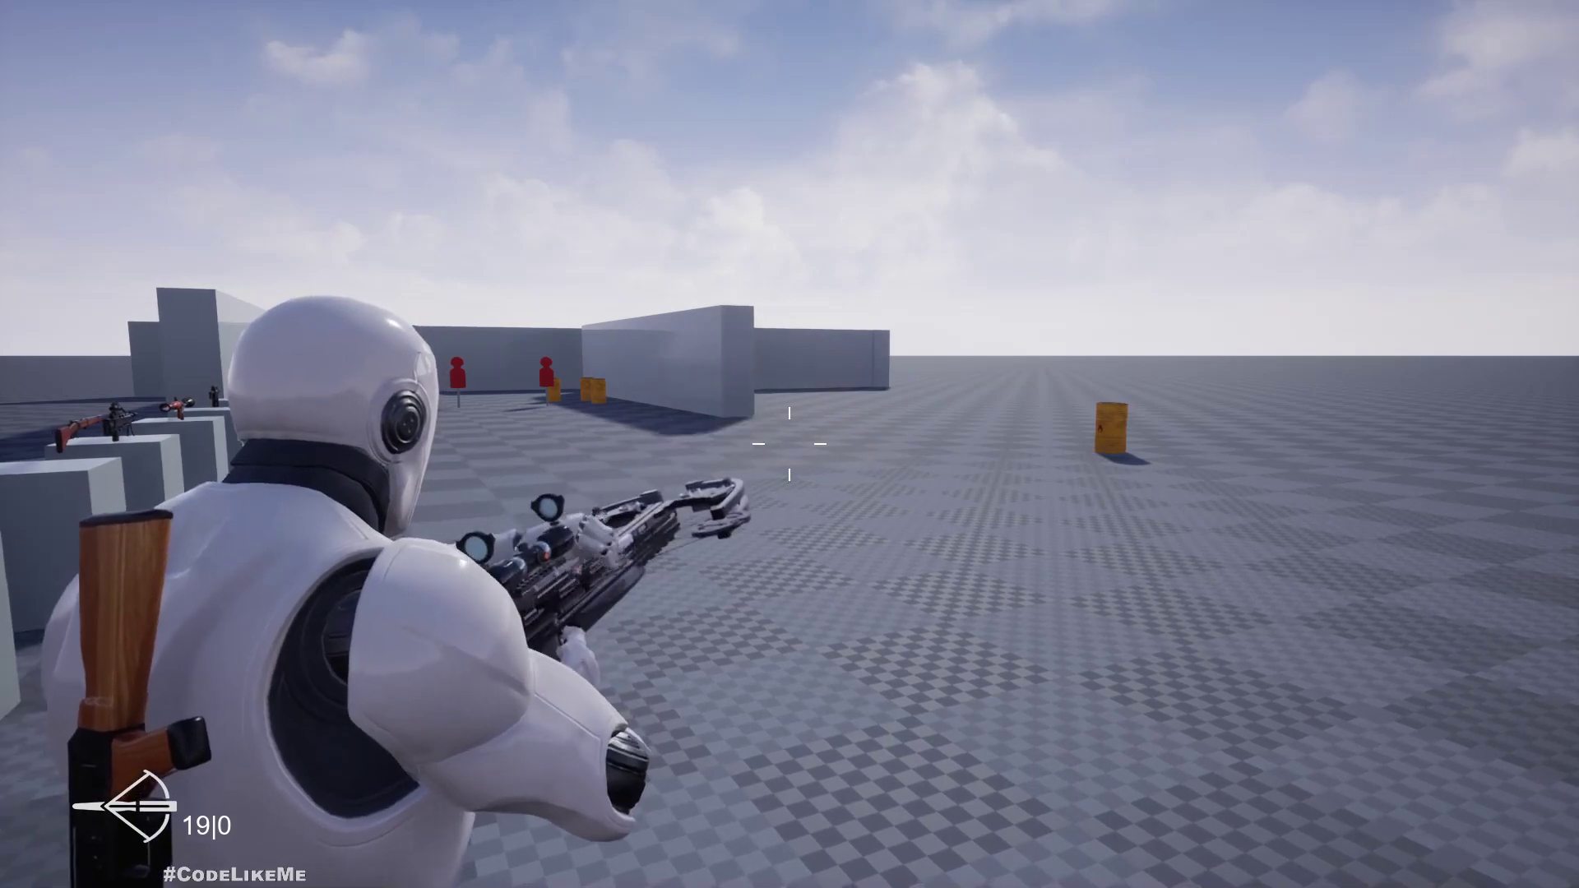
click(789, 444)
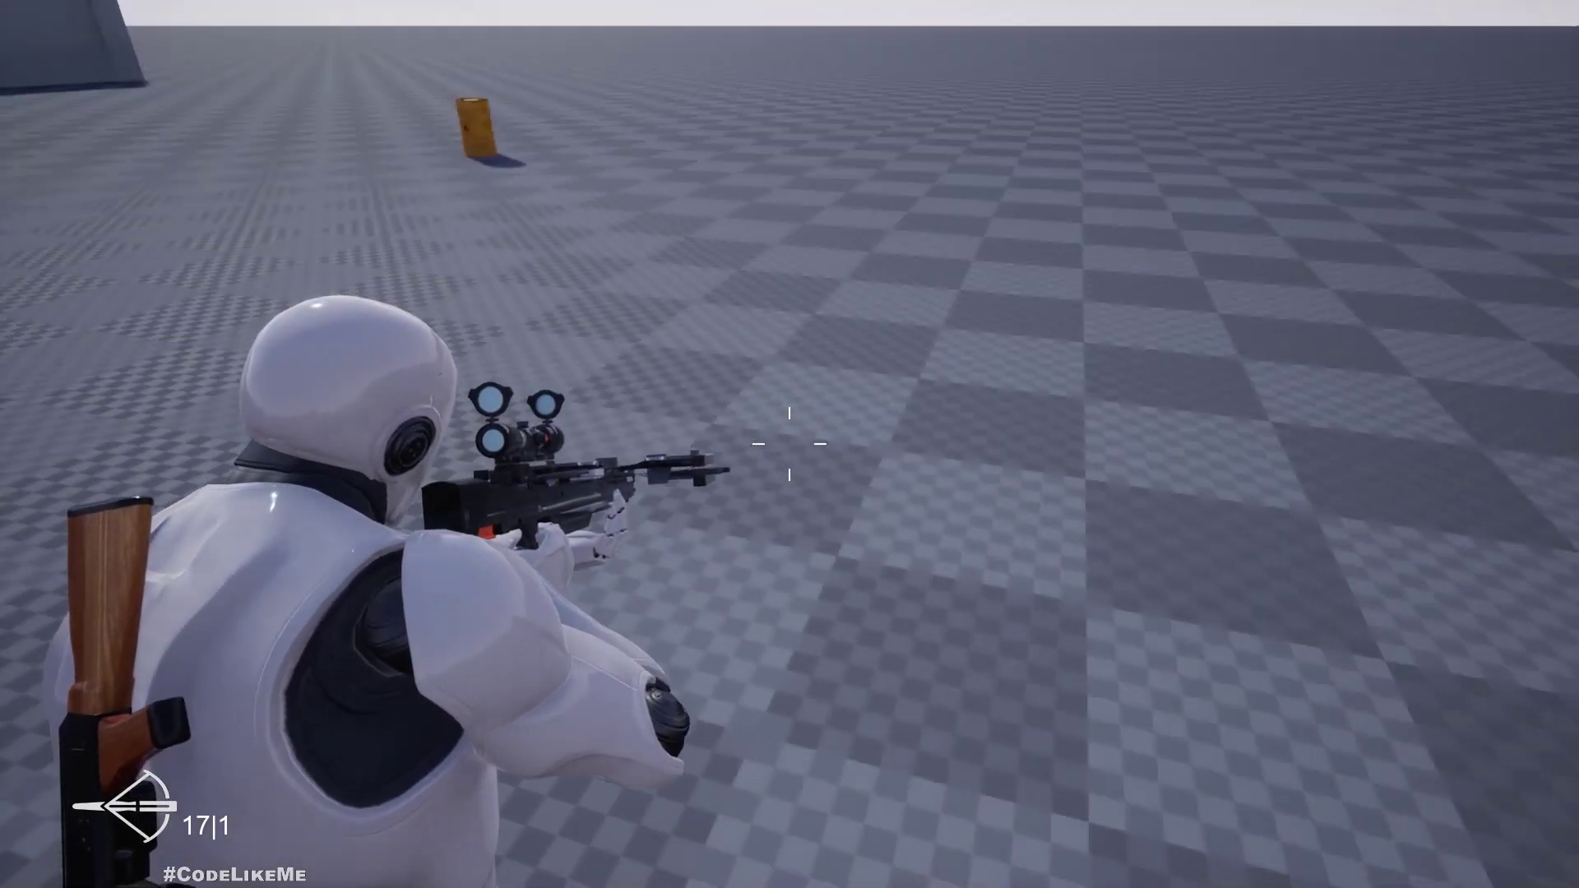
click(789, 444)
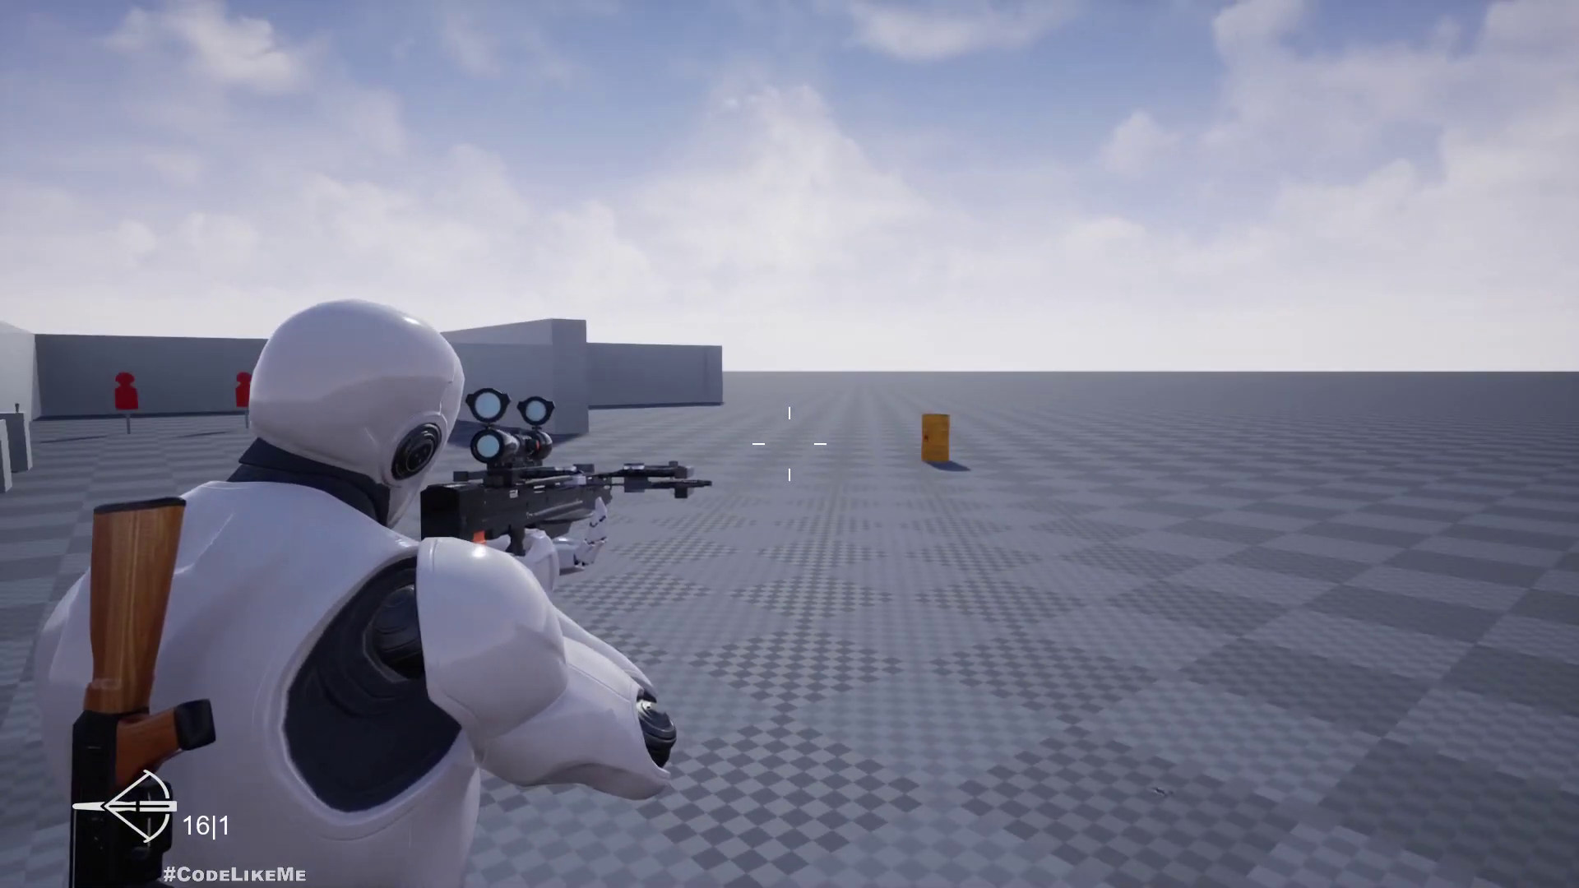
click(789, 444)
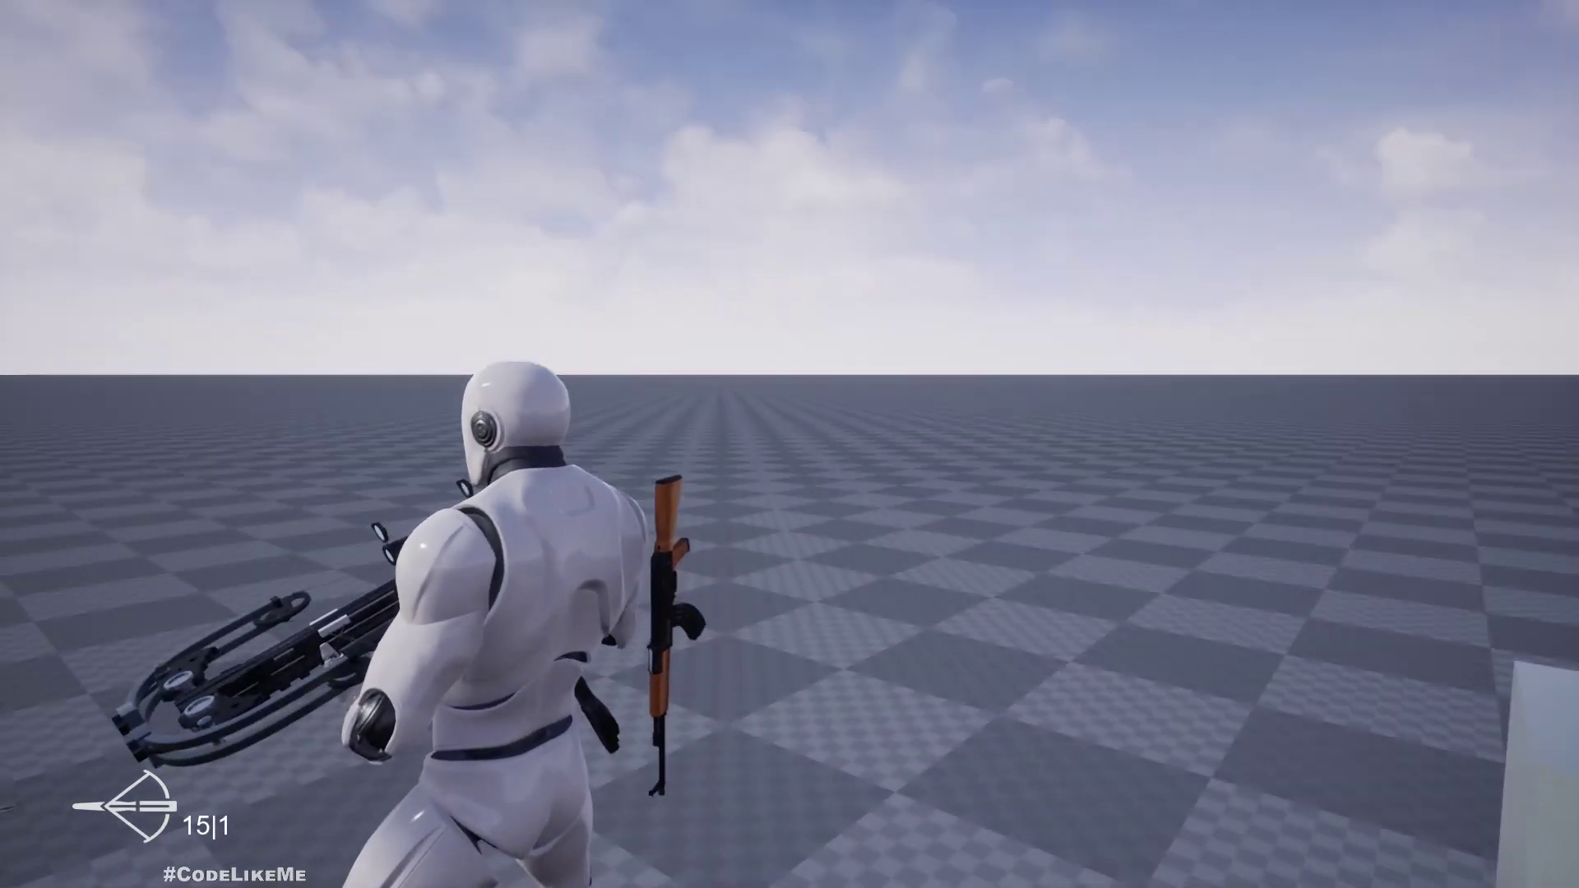
right_click(789, 444)
click(789, 444)
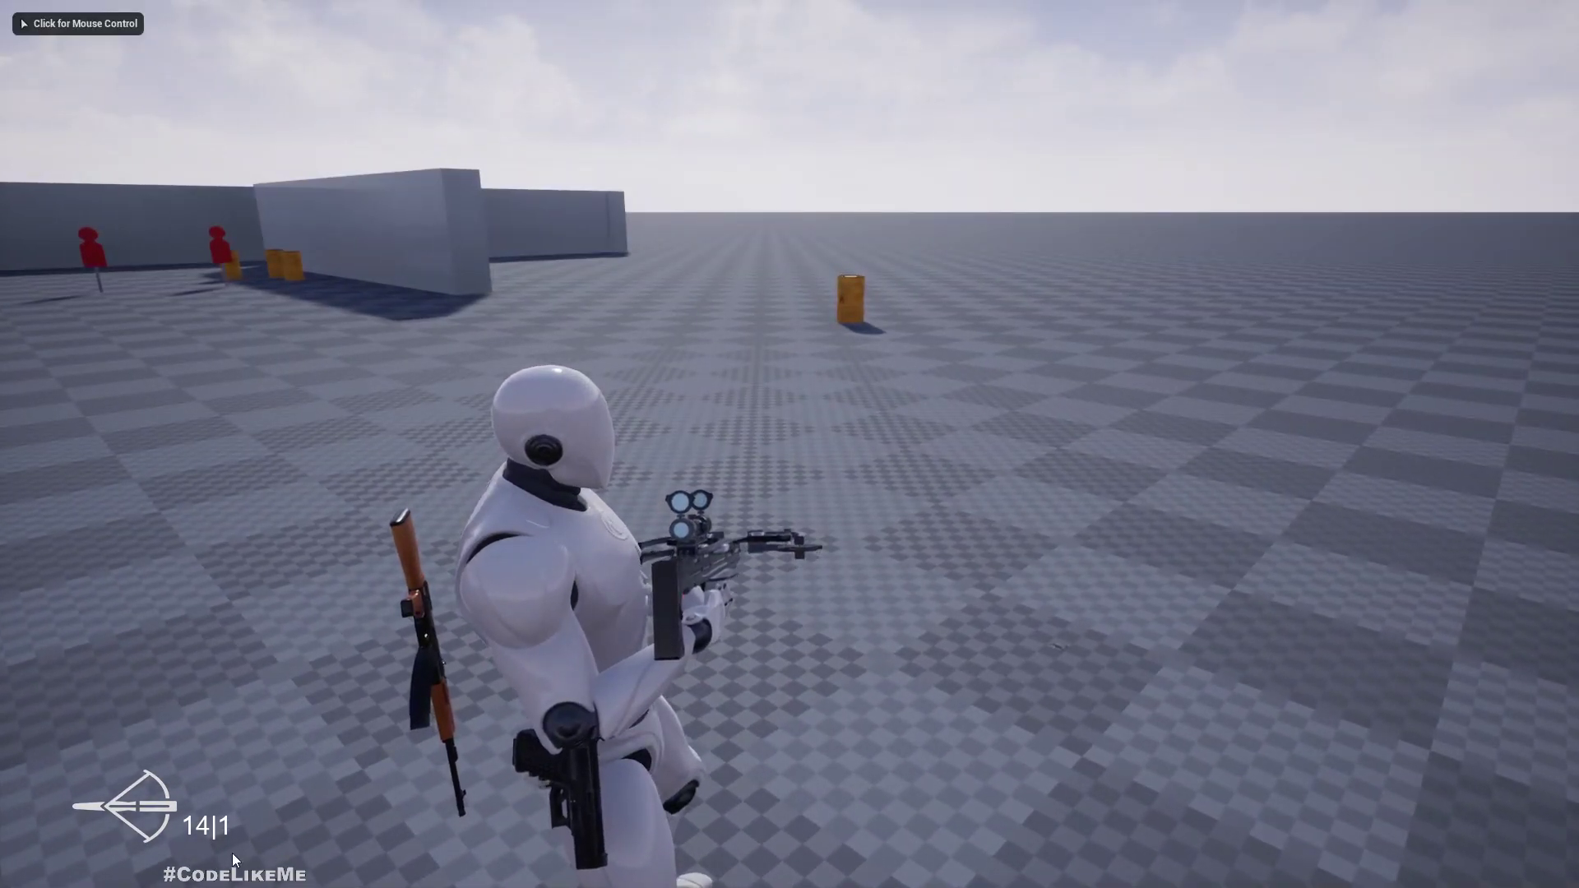
Resume control of the character, switch repeatedly between aiming and lowering the crossbow to check its poses, and end the play session
click(805, 578)
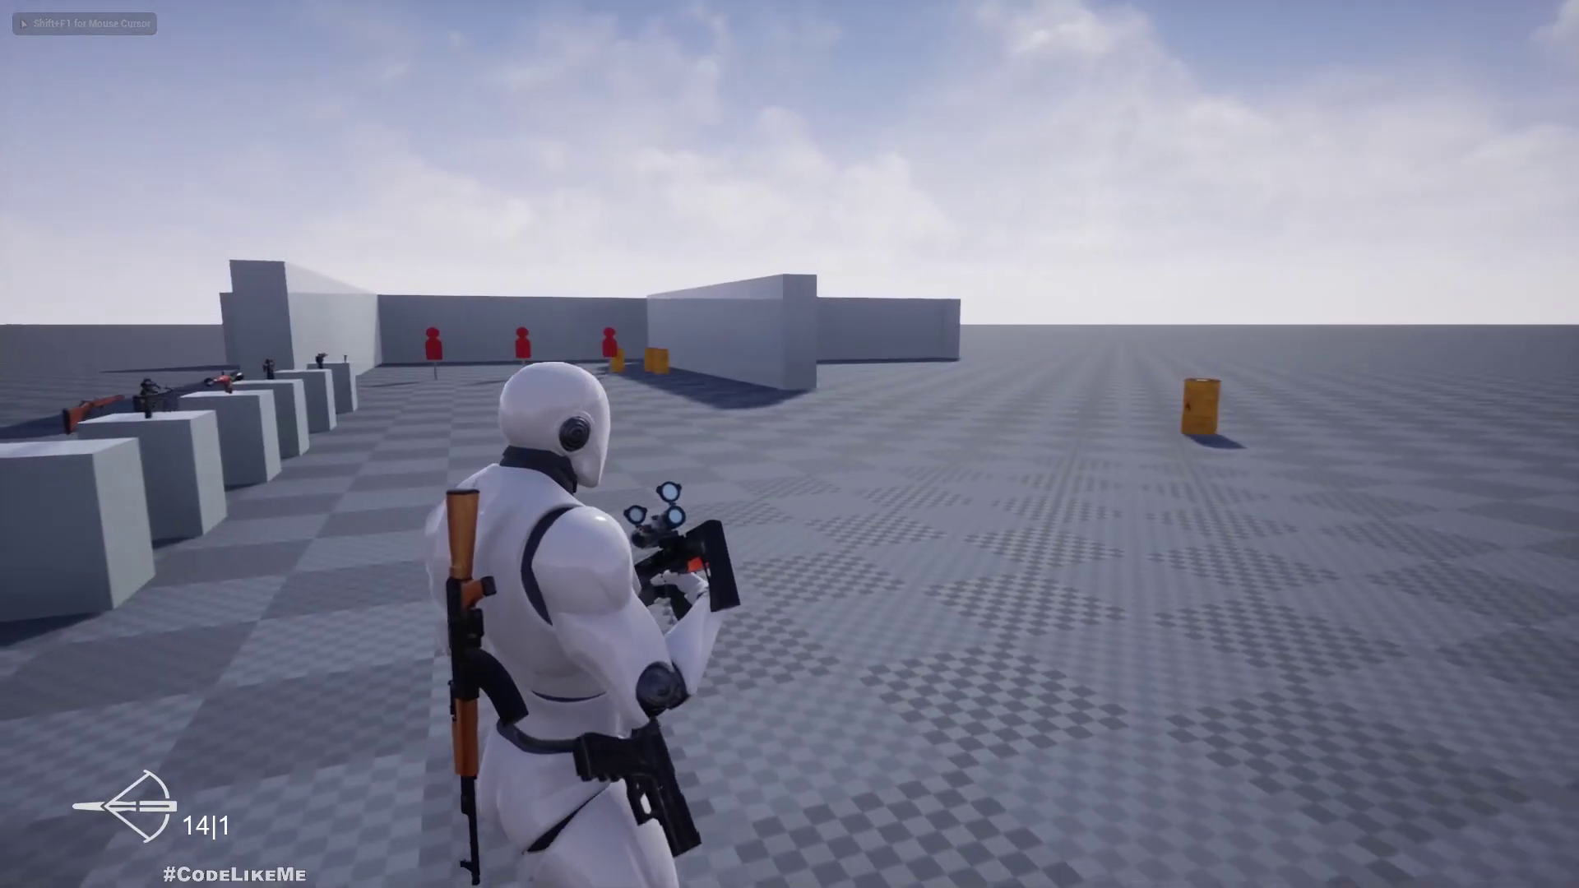
right_click(789, 444)
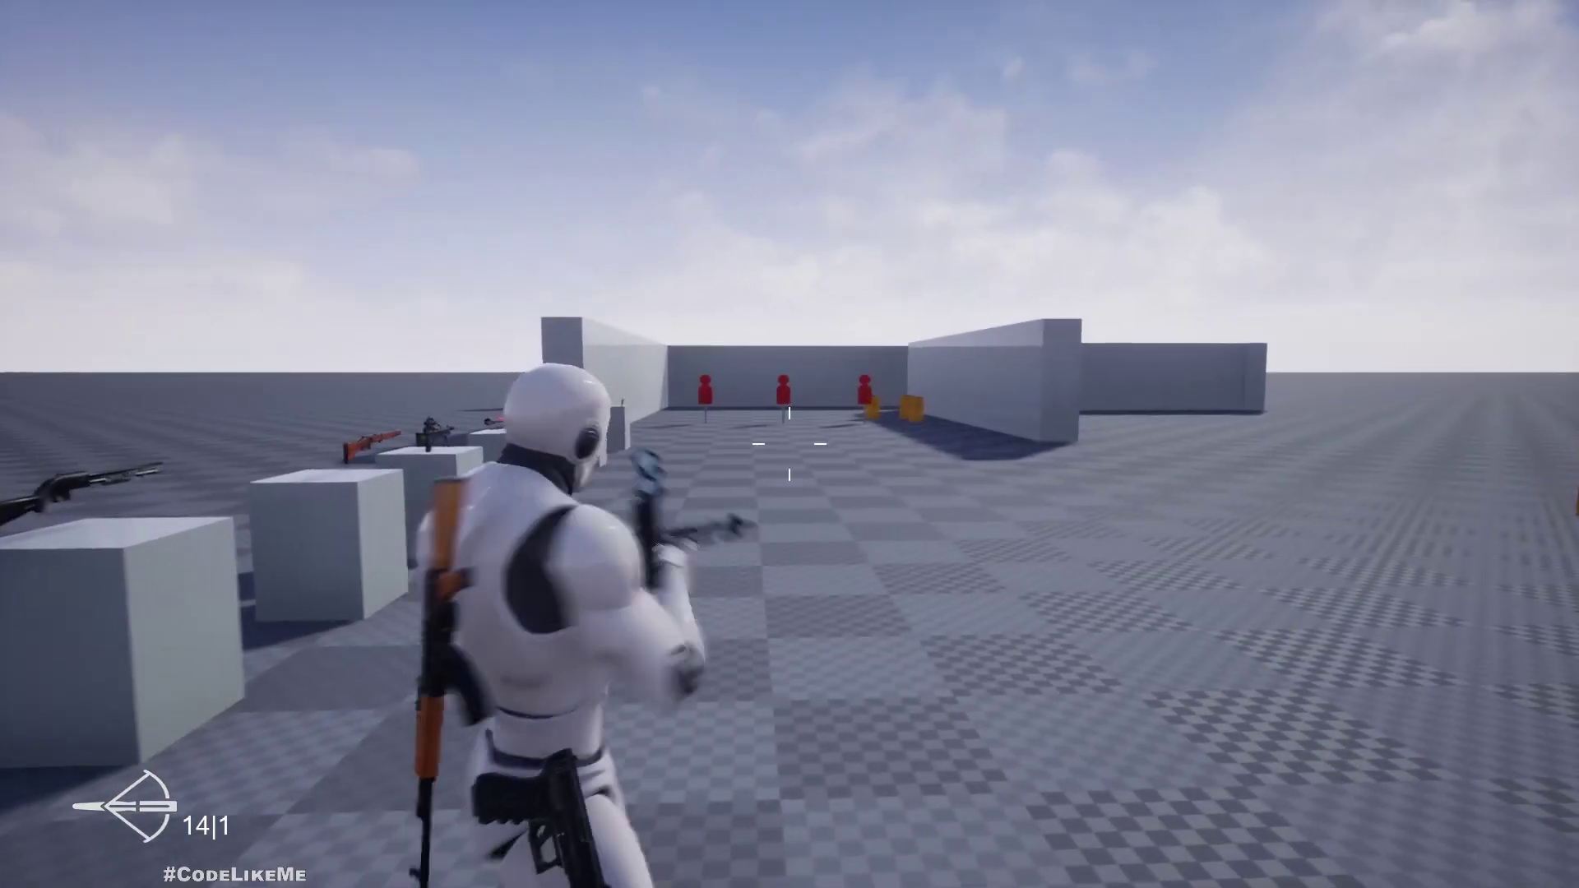
right_click(789, 444)
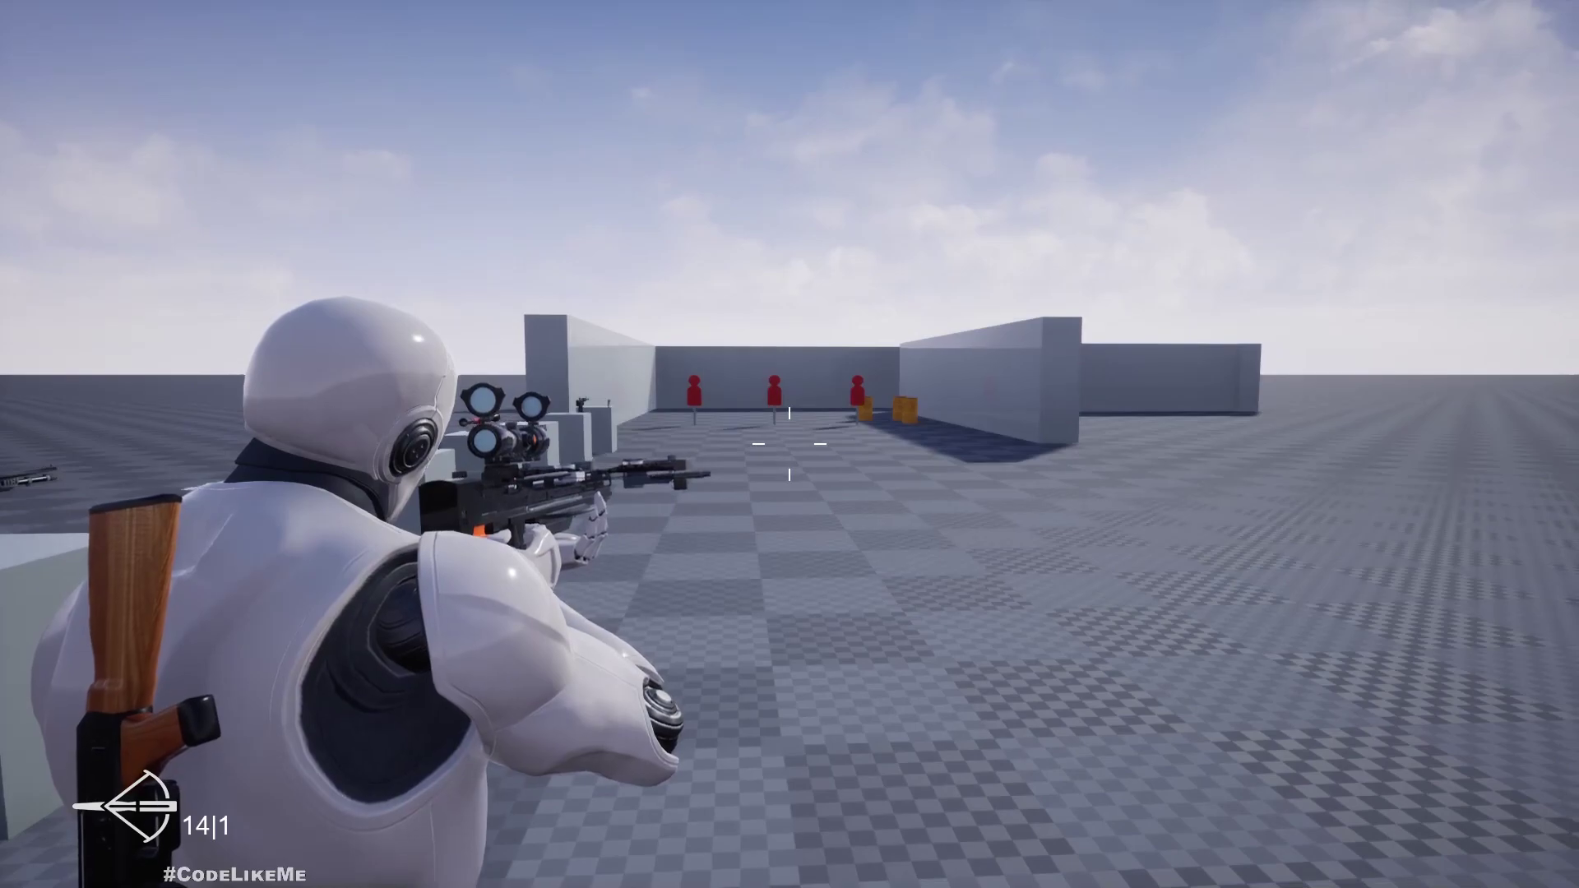
right_click(789, 444)
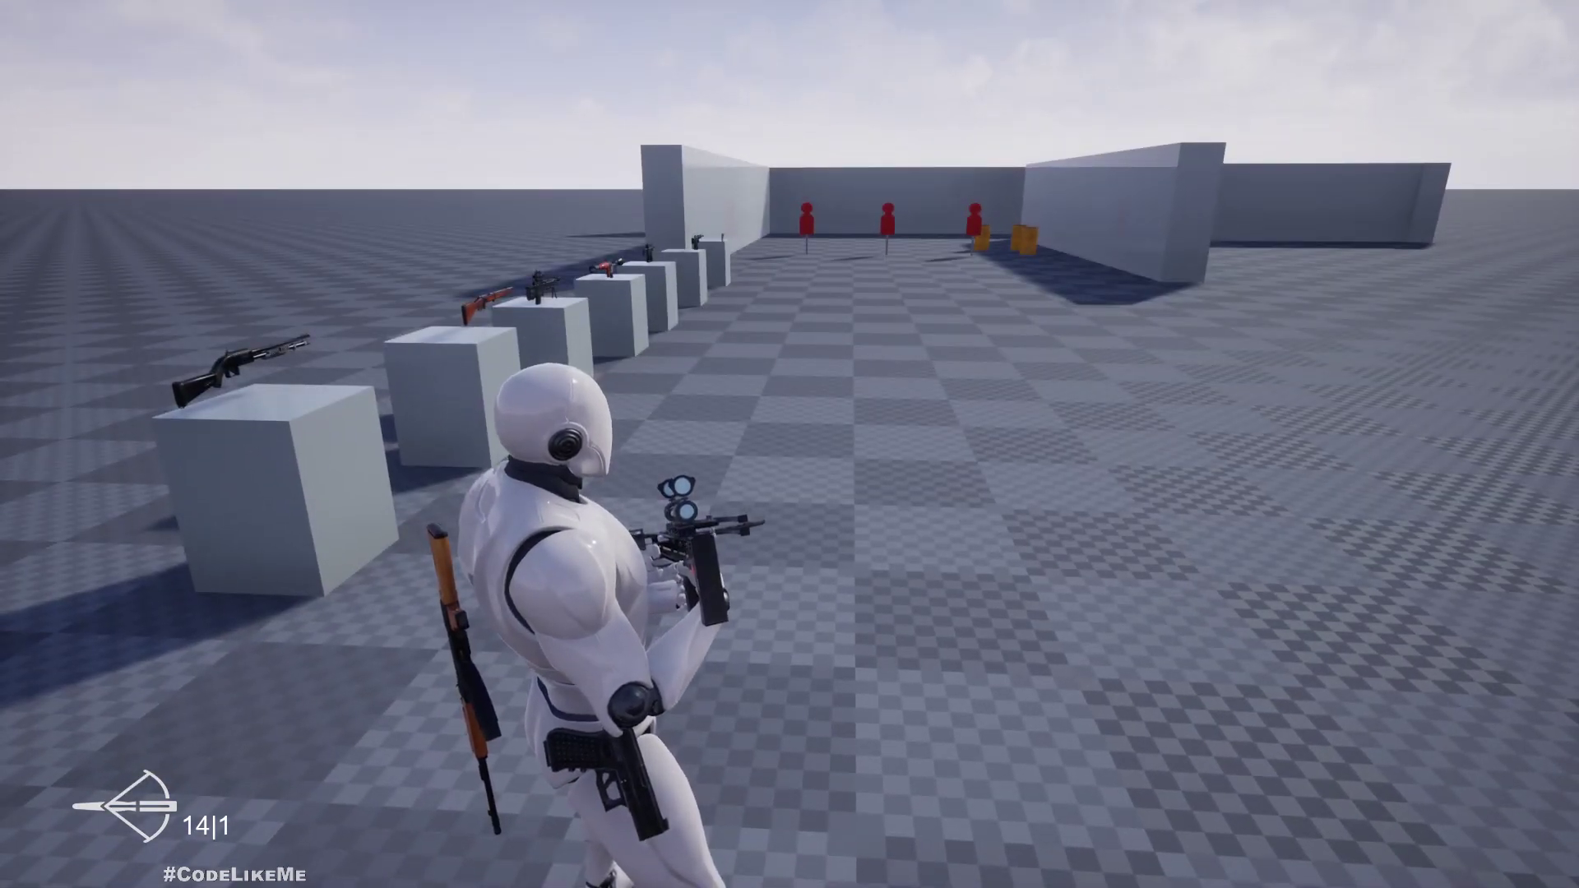
right_click(789, 444)
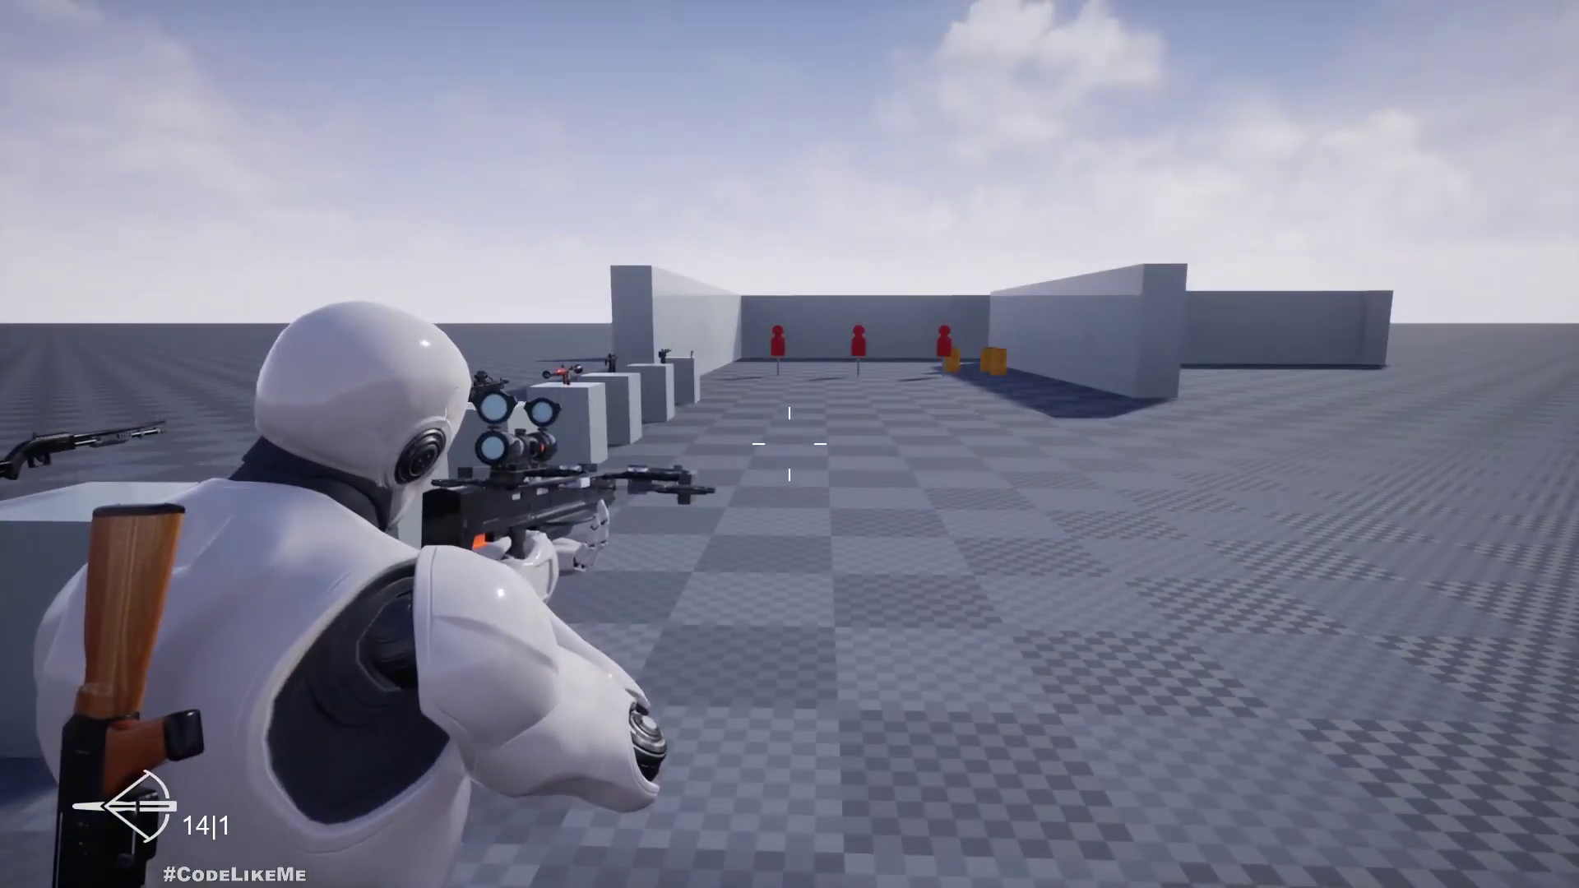
right_click(789, 444)
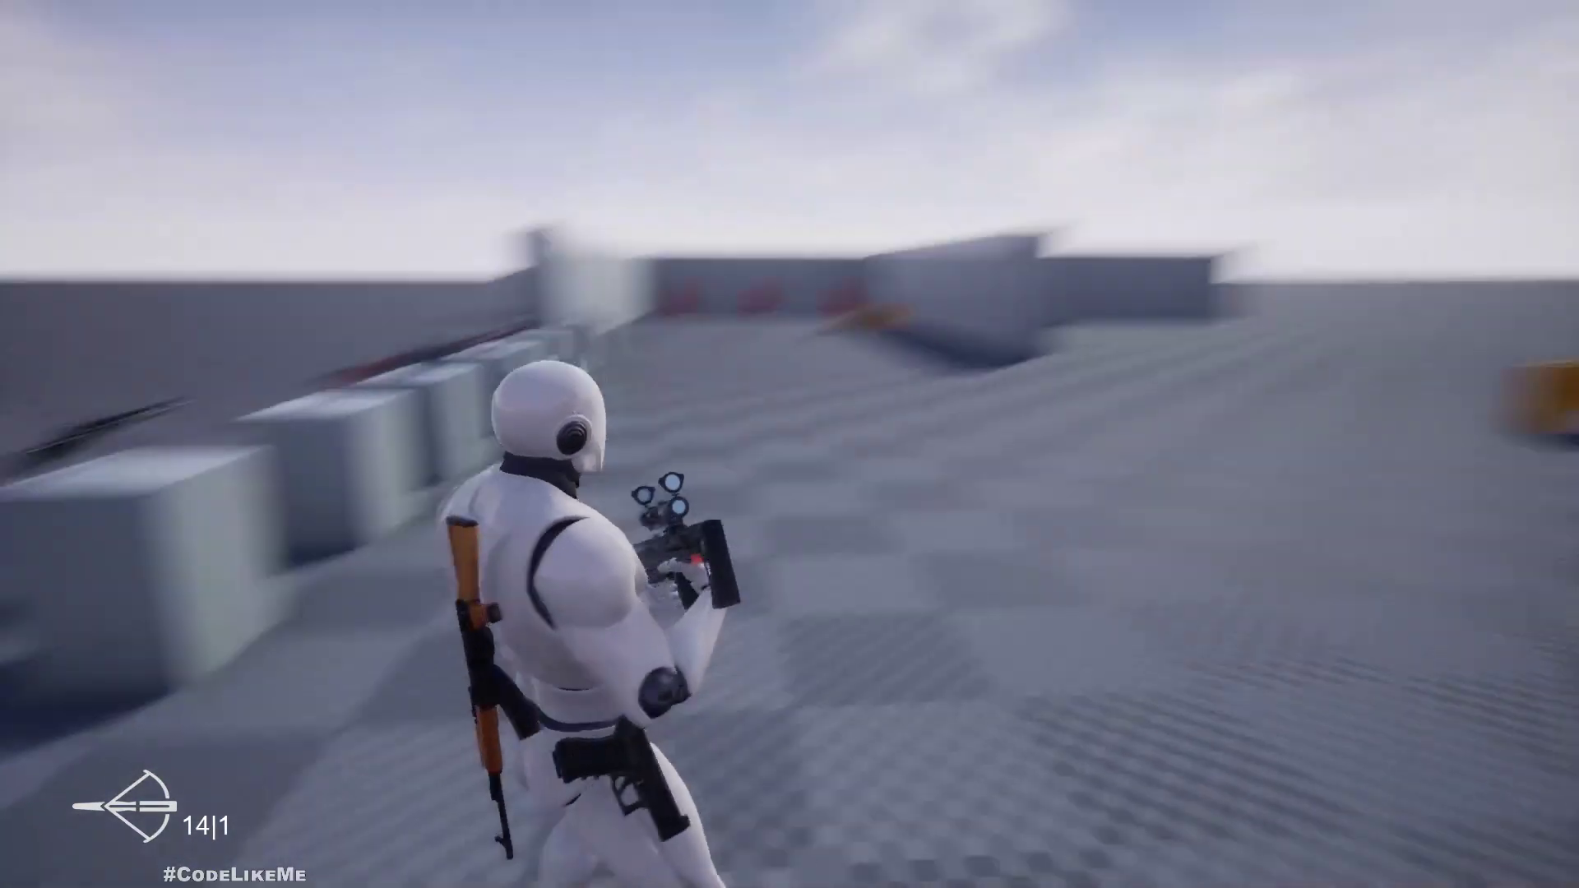
right_click(789, 444)
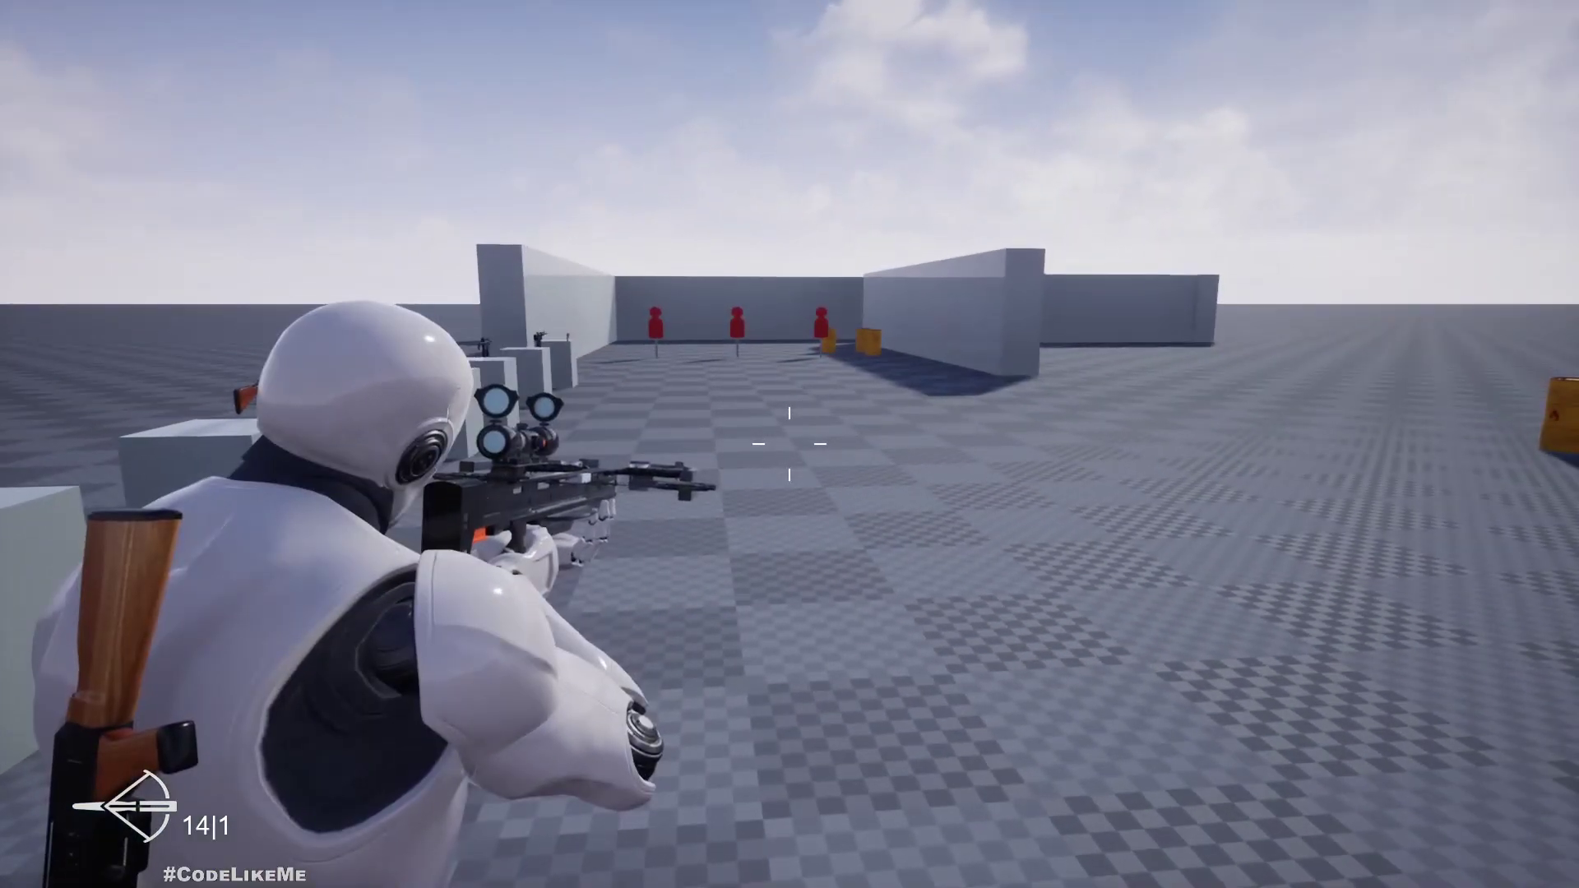
right_click(789, 444)
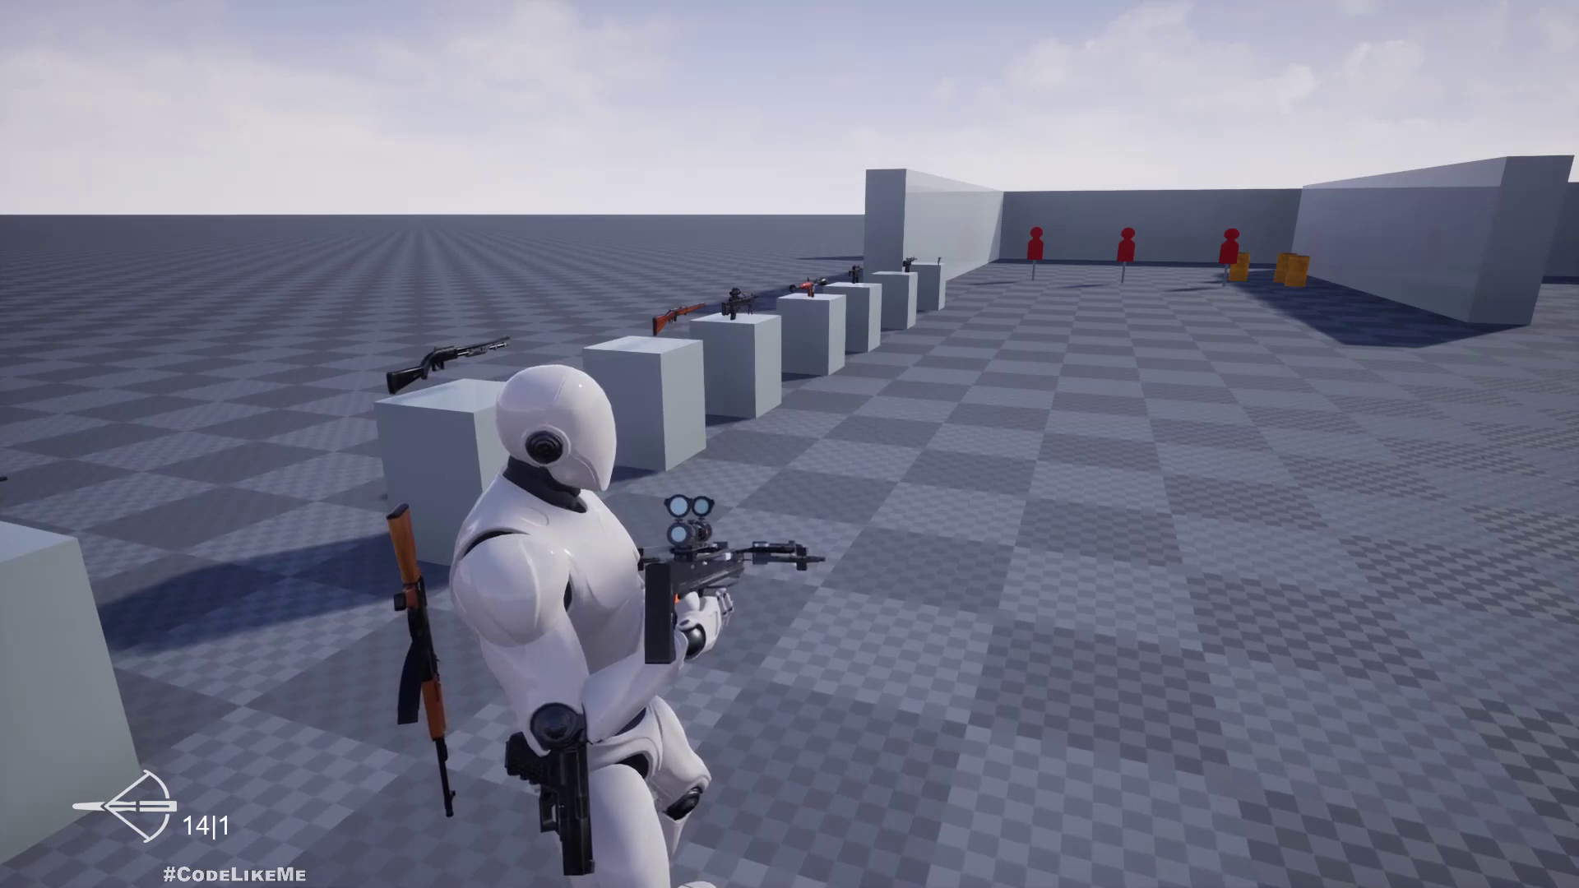
key(Escape)
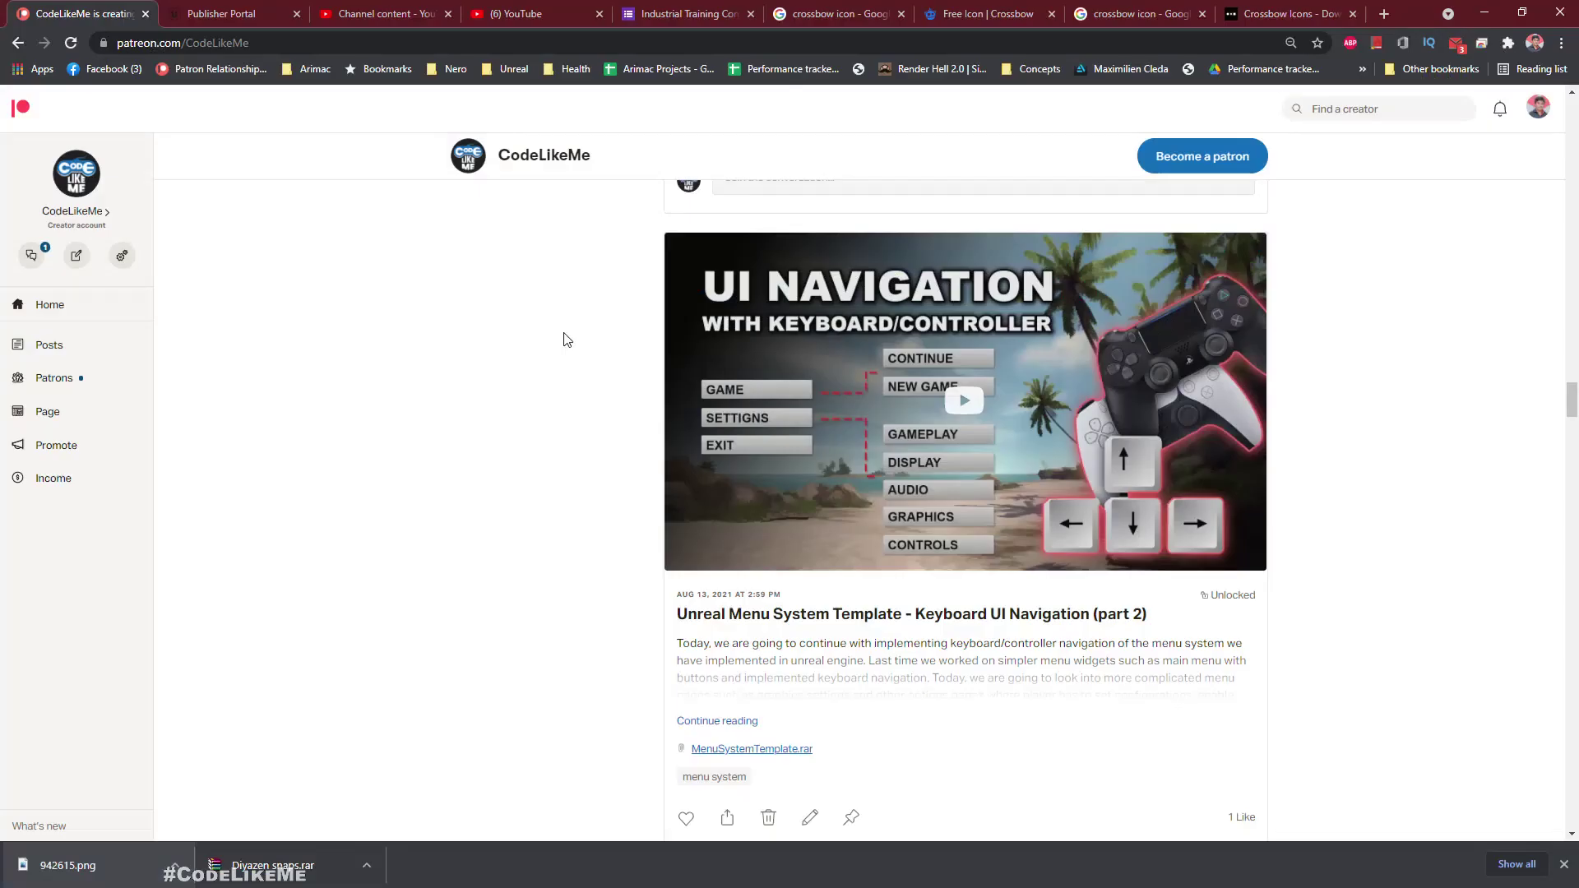
Switch to the browser and look through the older tutorial posts and project files on the CodeLikeMe Patreon page
scroll(566, 339, down, 2)
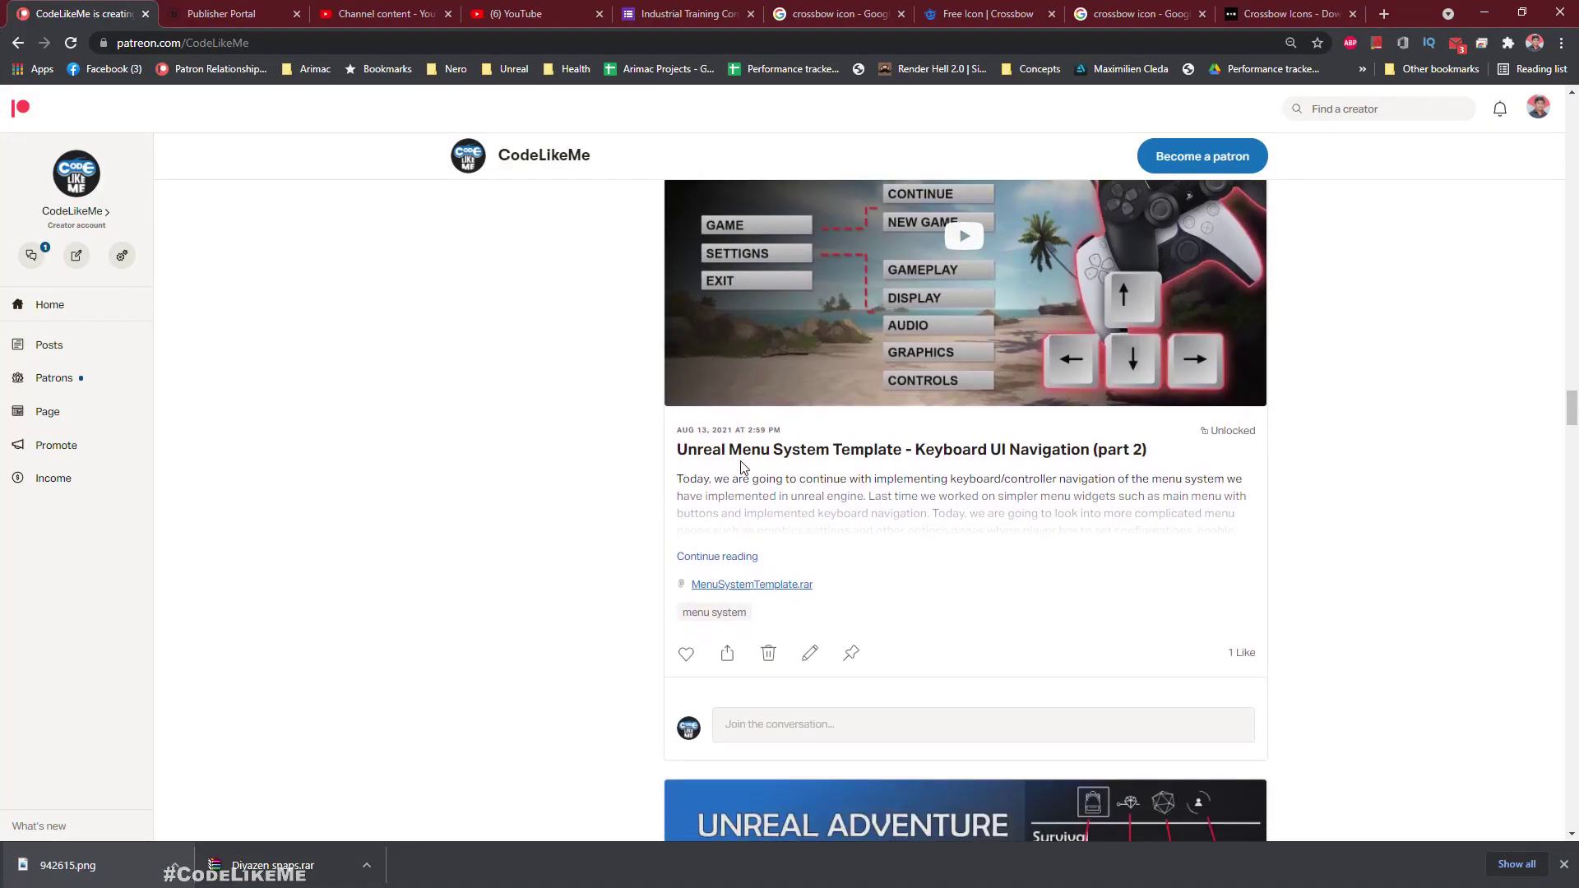
scroll(399, 399, down, 12)
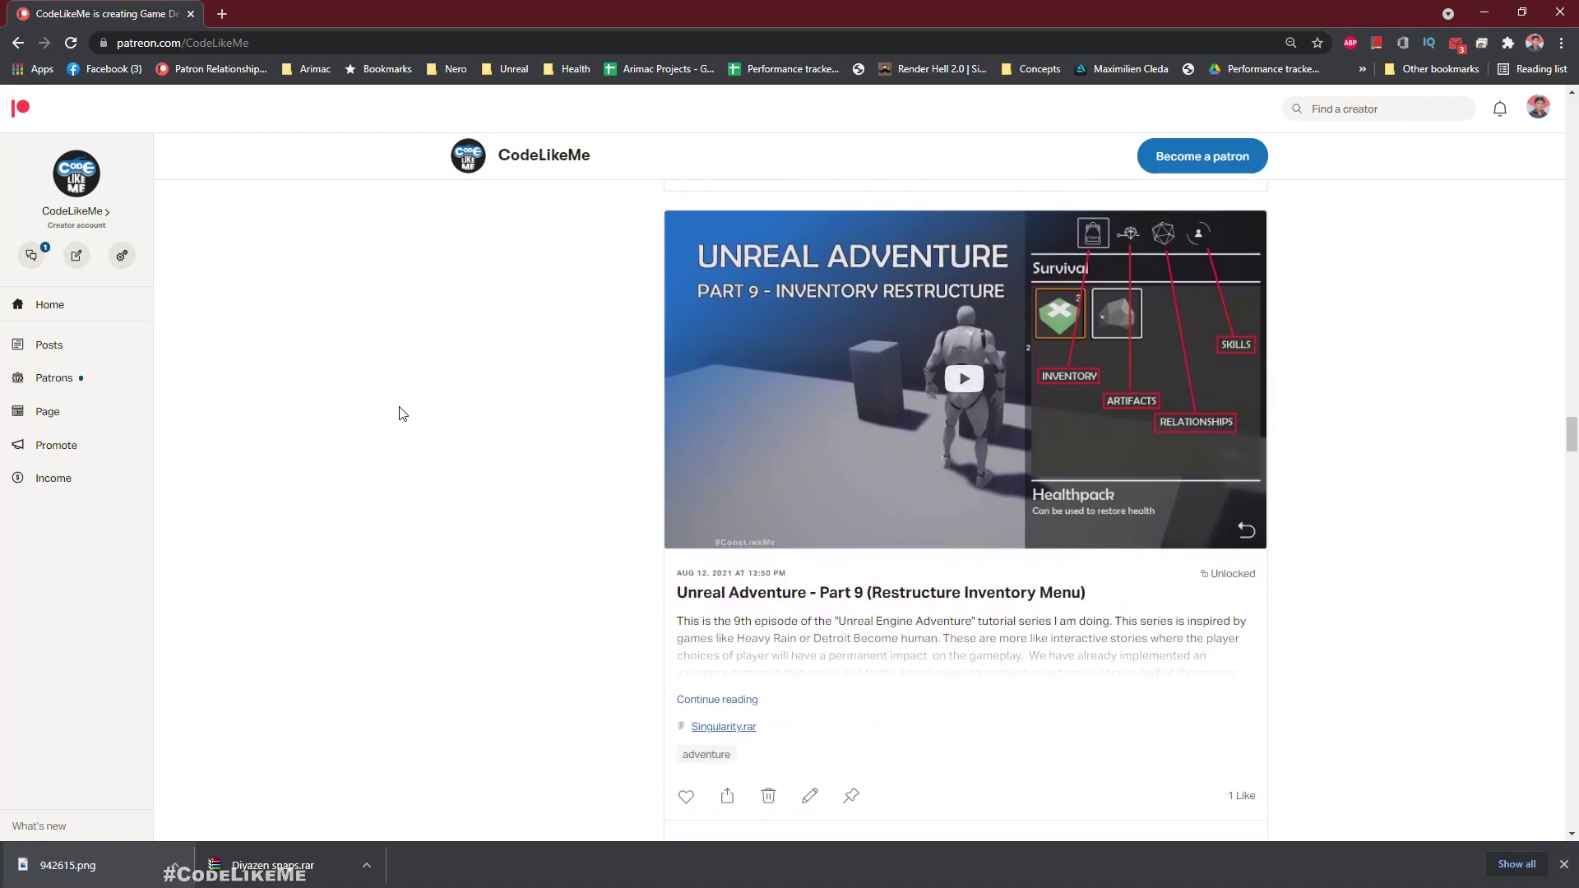
scroll(401, 414, down, 16)
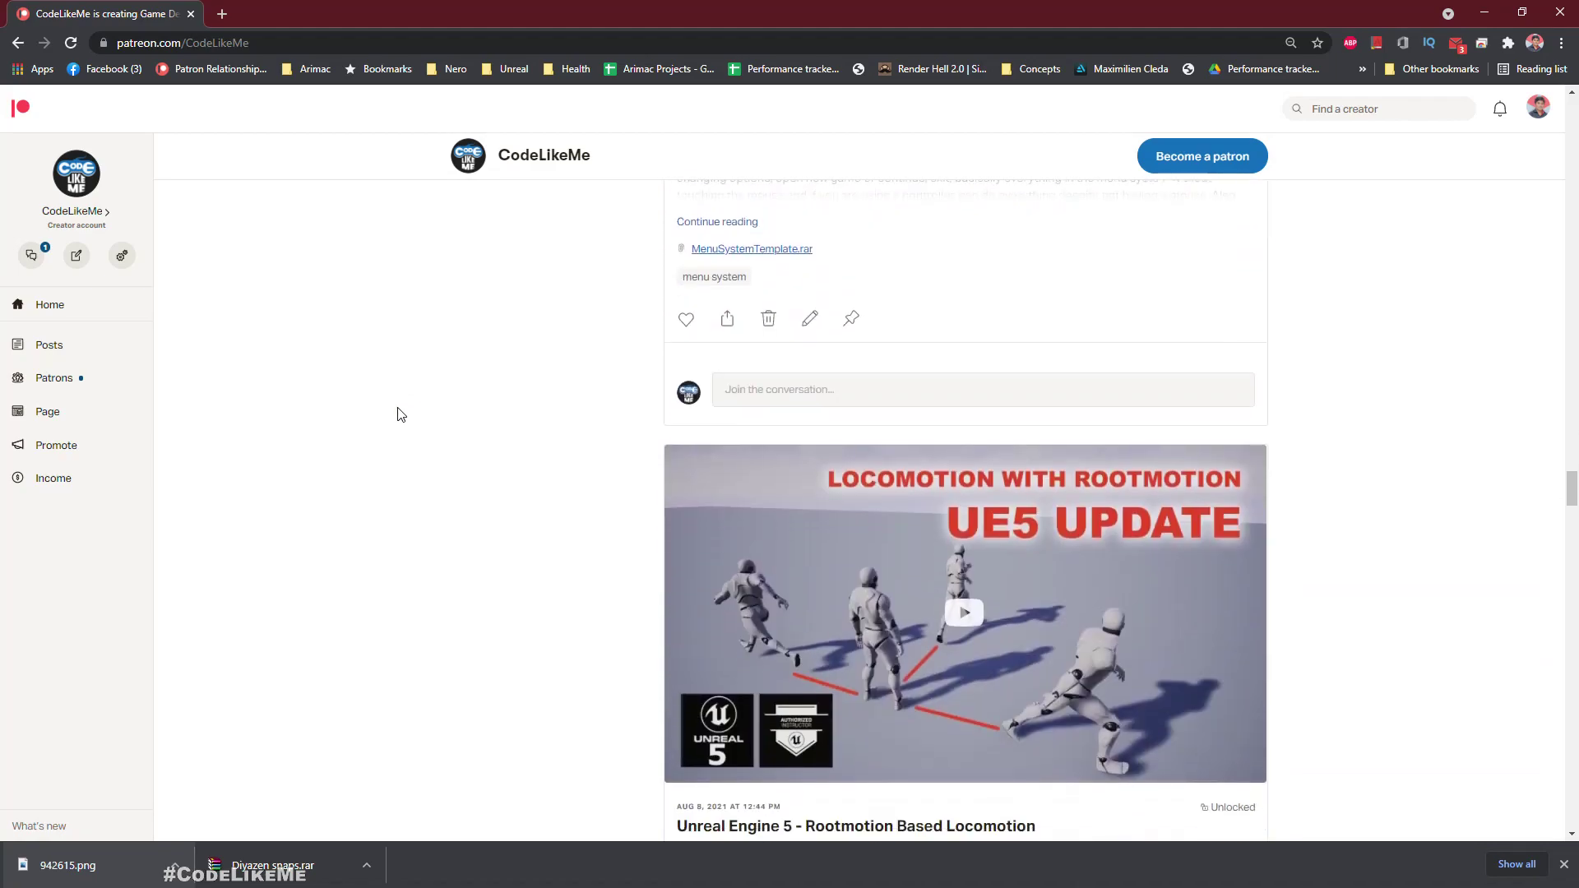
scroll(401, 414, down, 12)
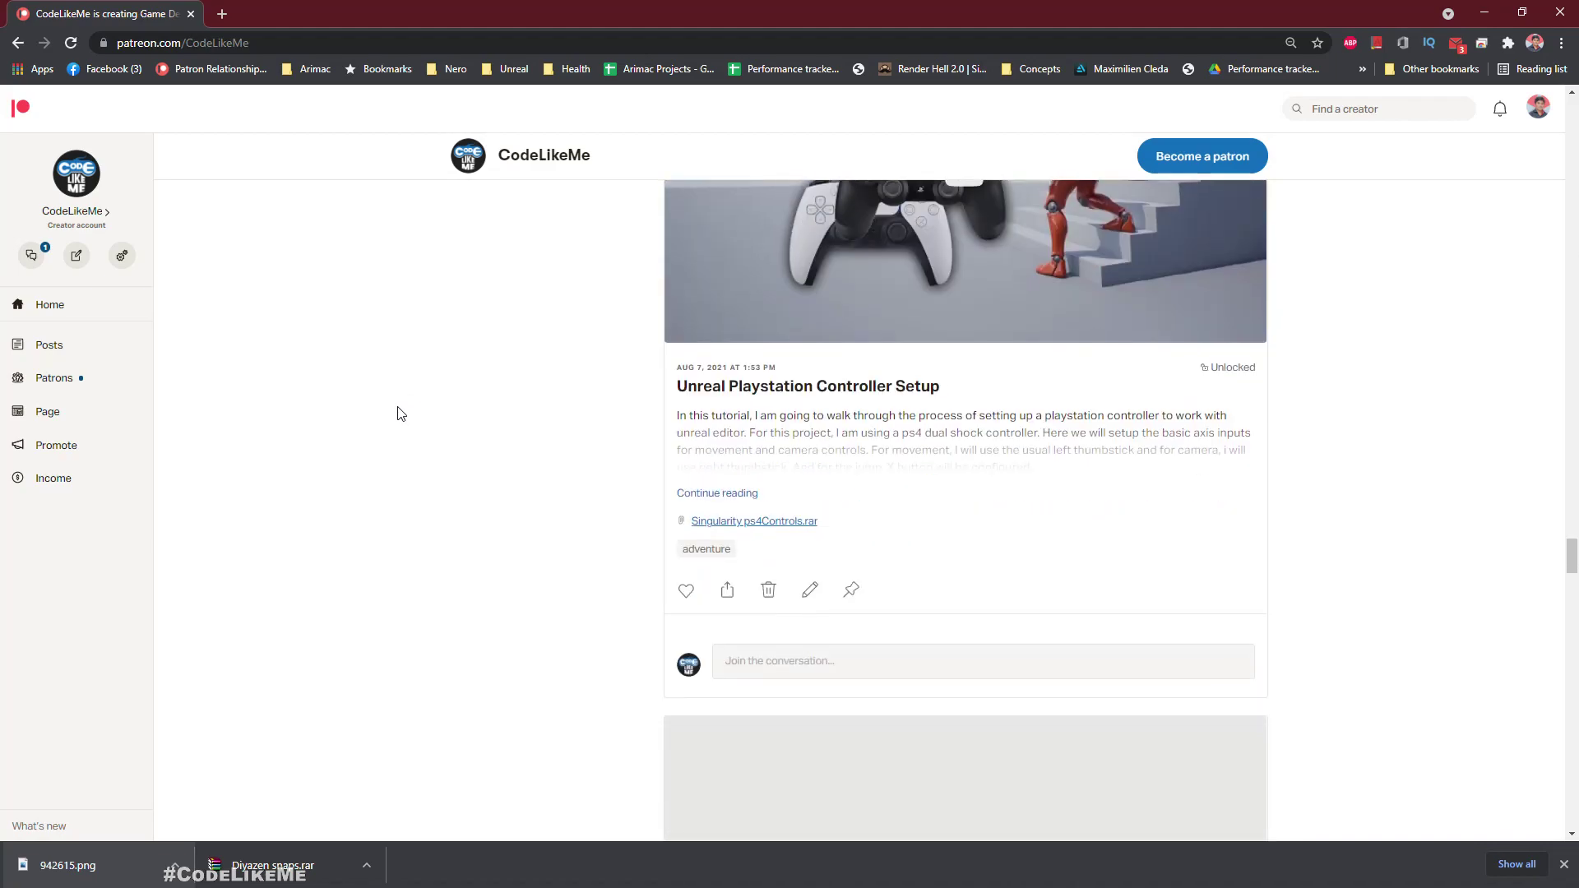
scroll(400, 414, down, 15)
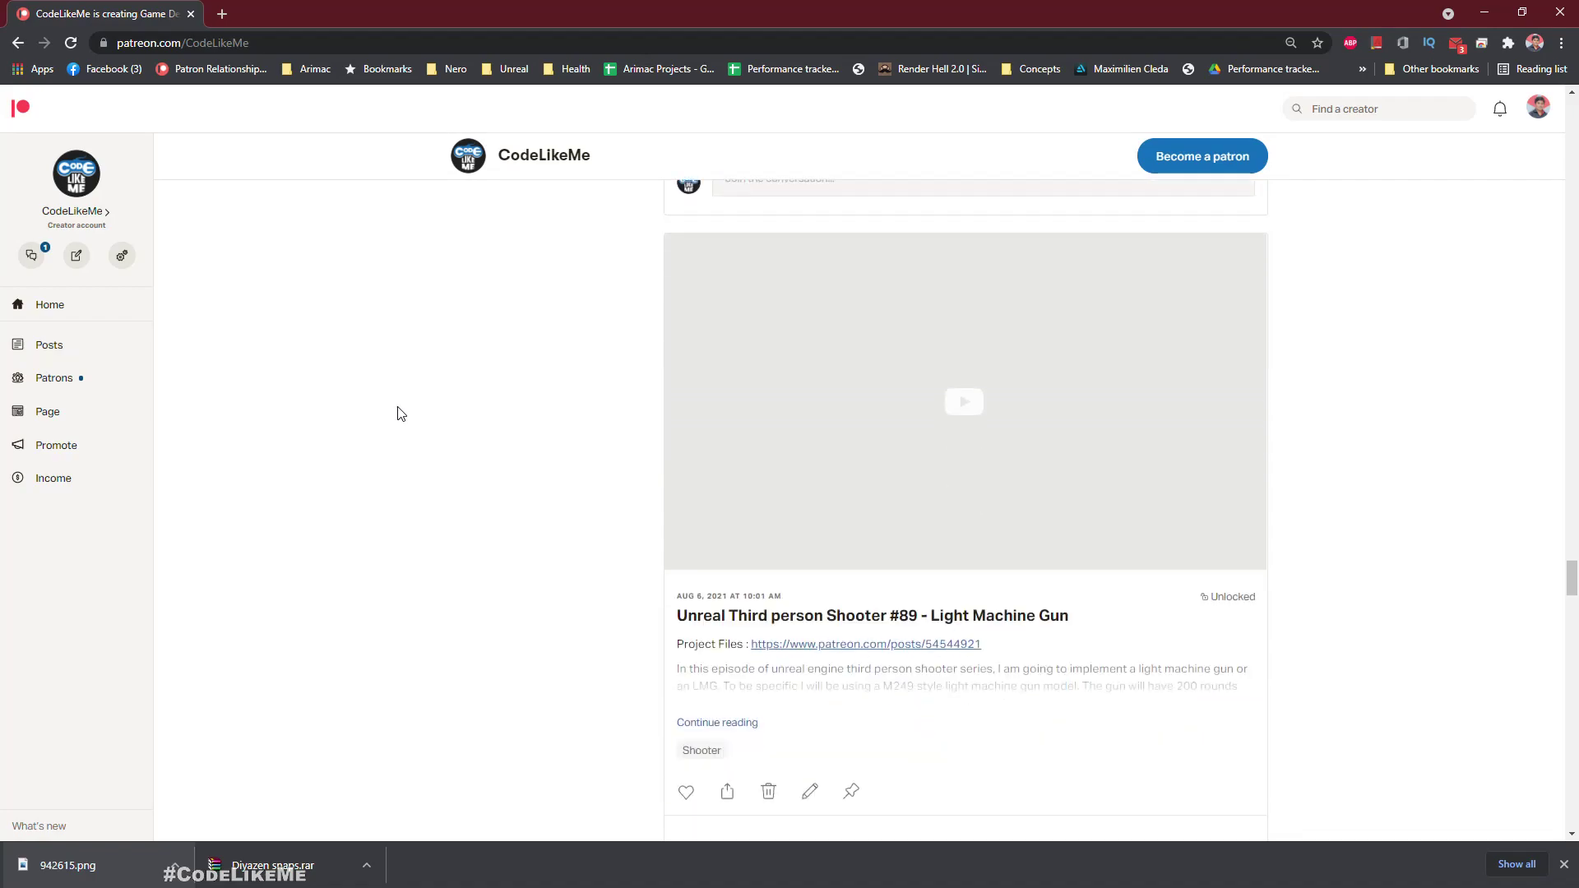